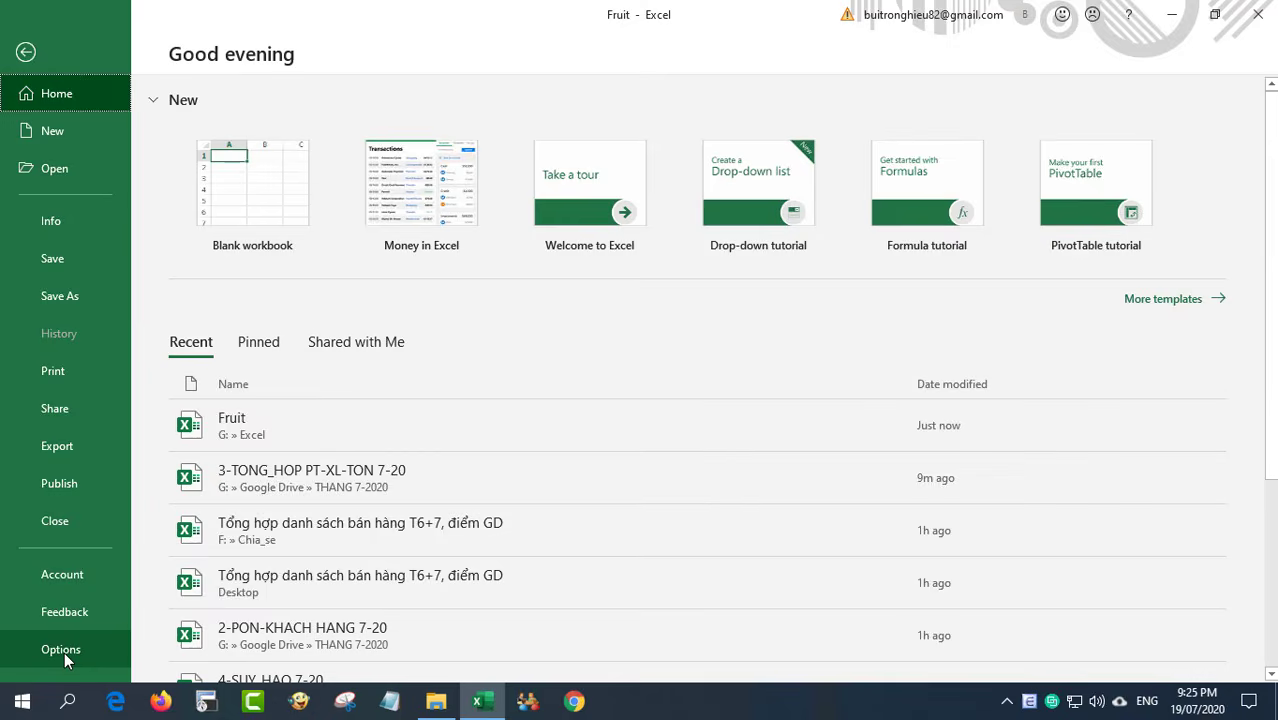
Add the Share Workbook (Legacy) command from the All Commands list to the Quick Access Toolbar for all documents.
click(61, 650)
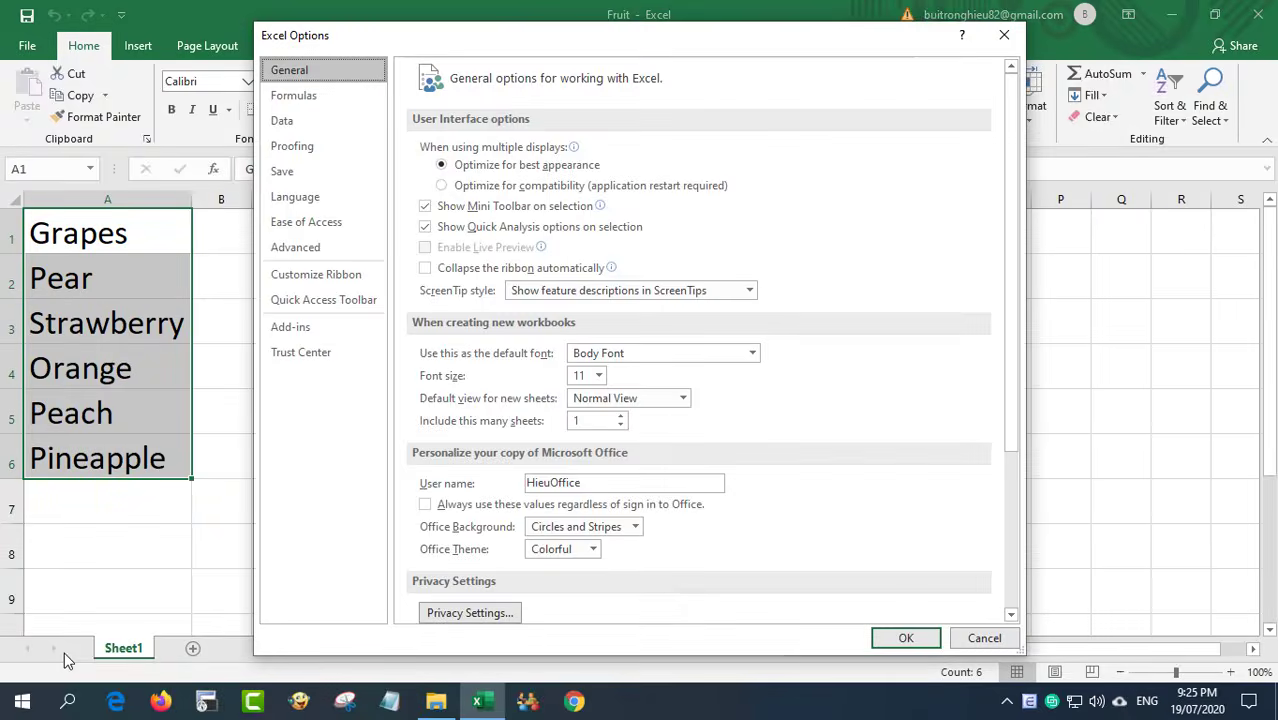
click(337, 304)
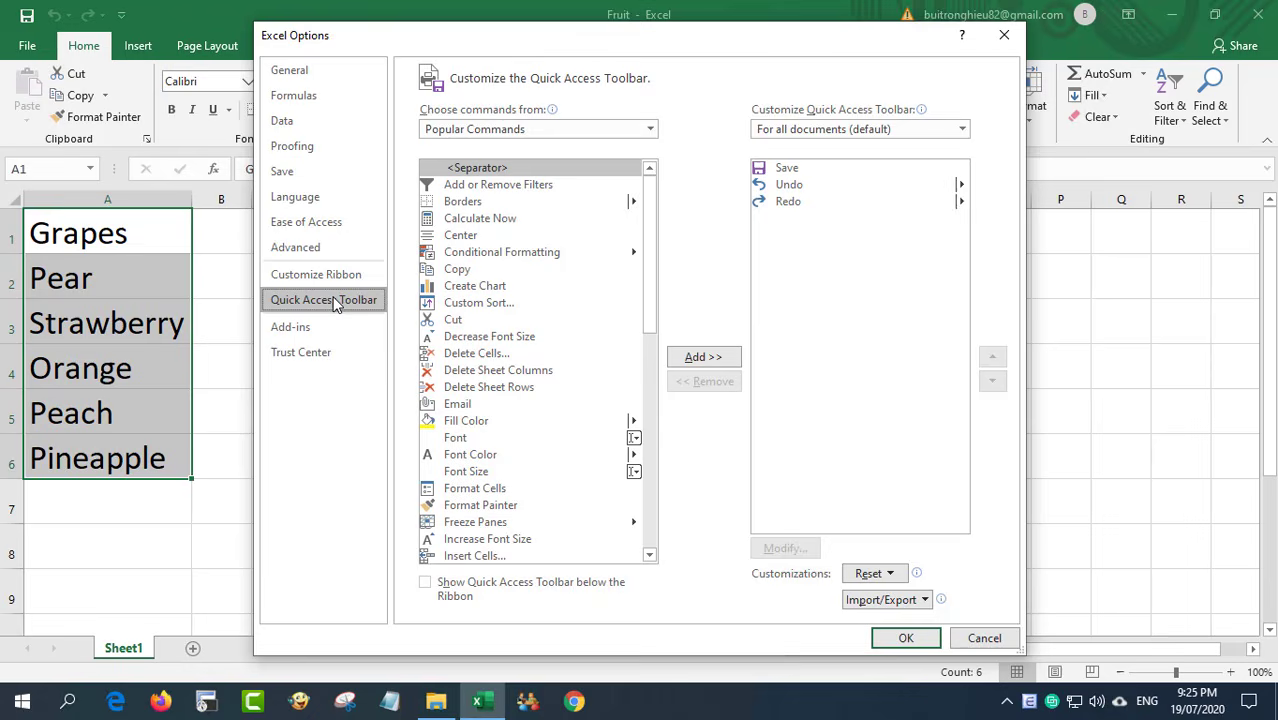
click(563, 130)
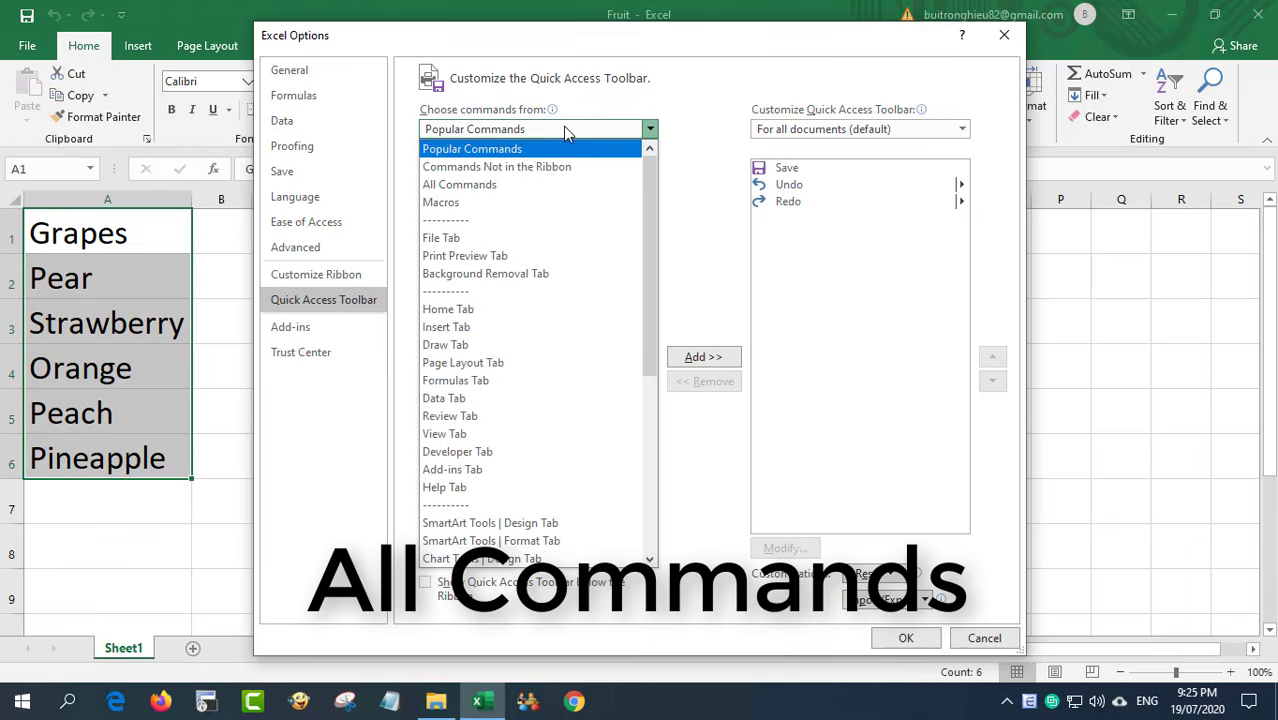
click(541, 188)
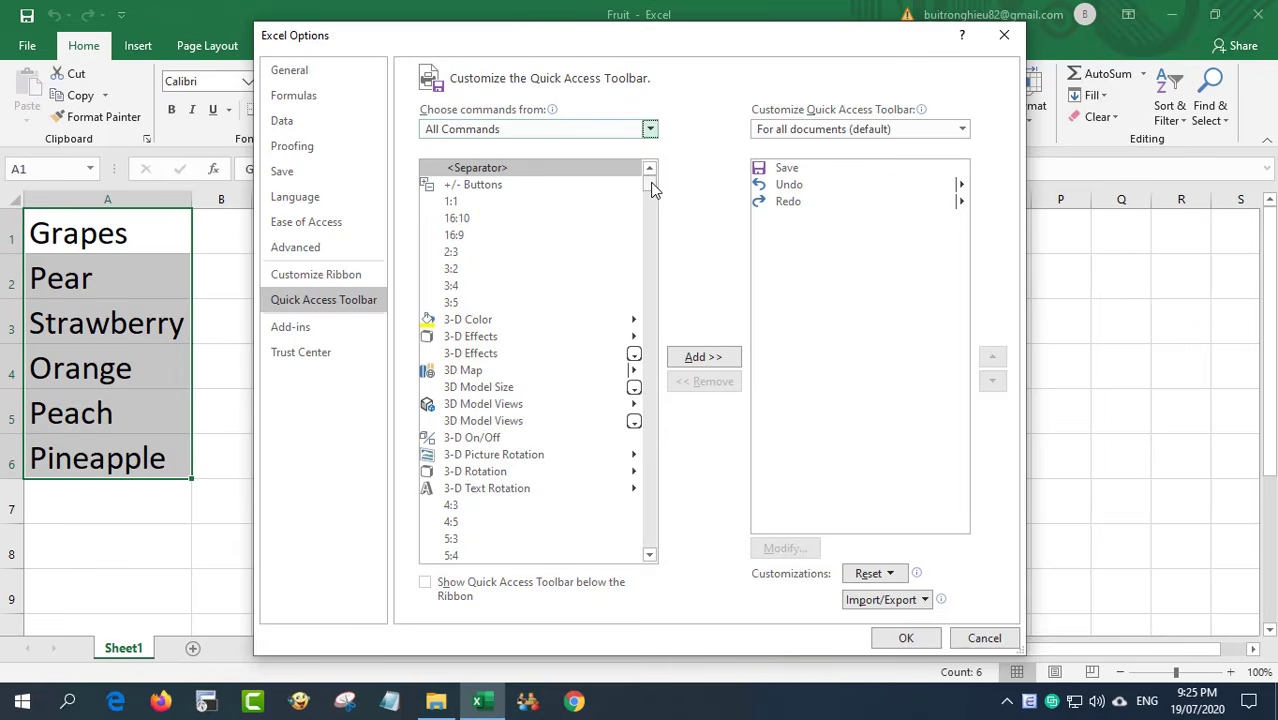
drag(651, 190, 624, 490)
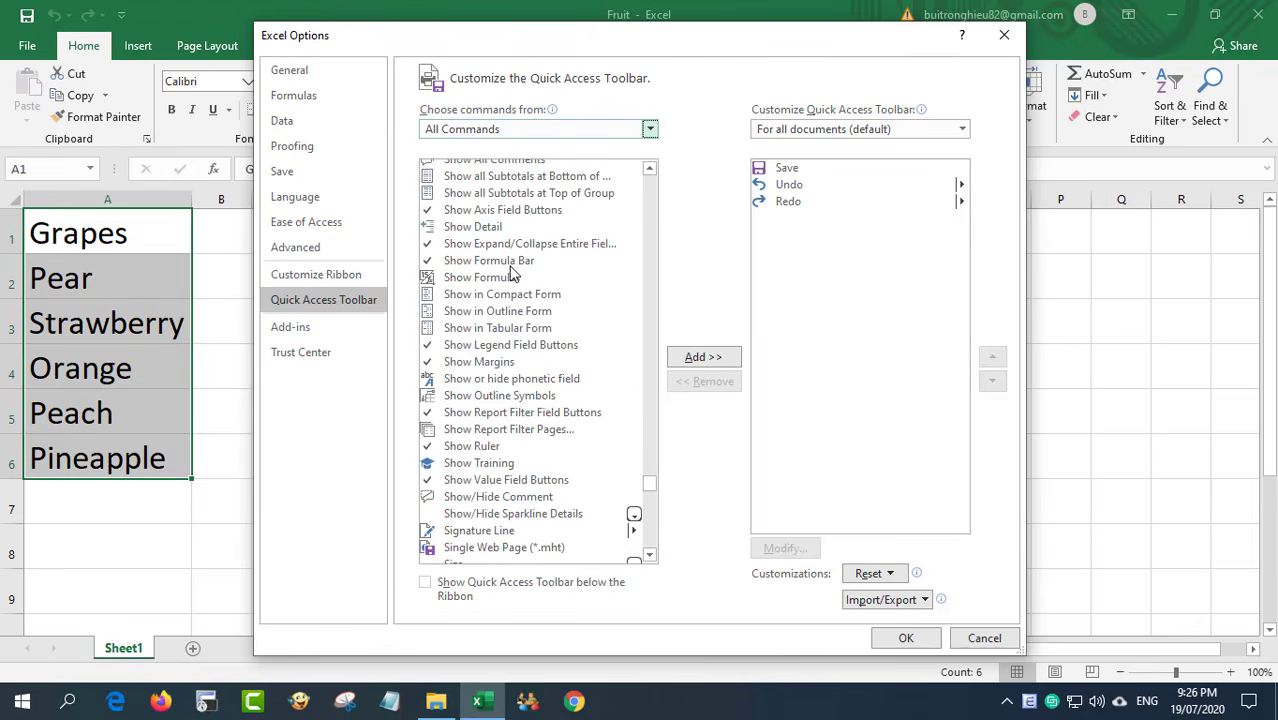
scroll(511, 273, up, 4)
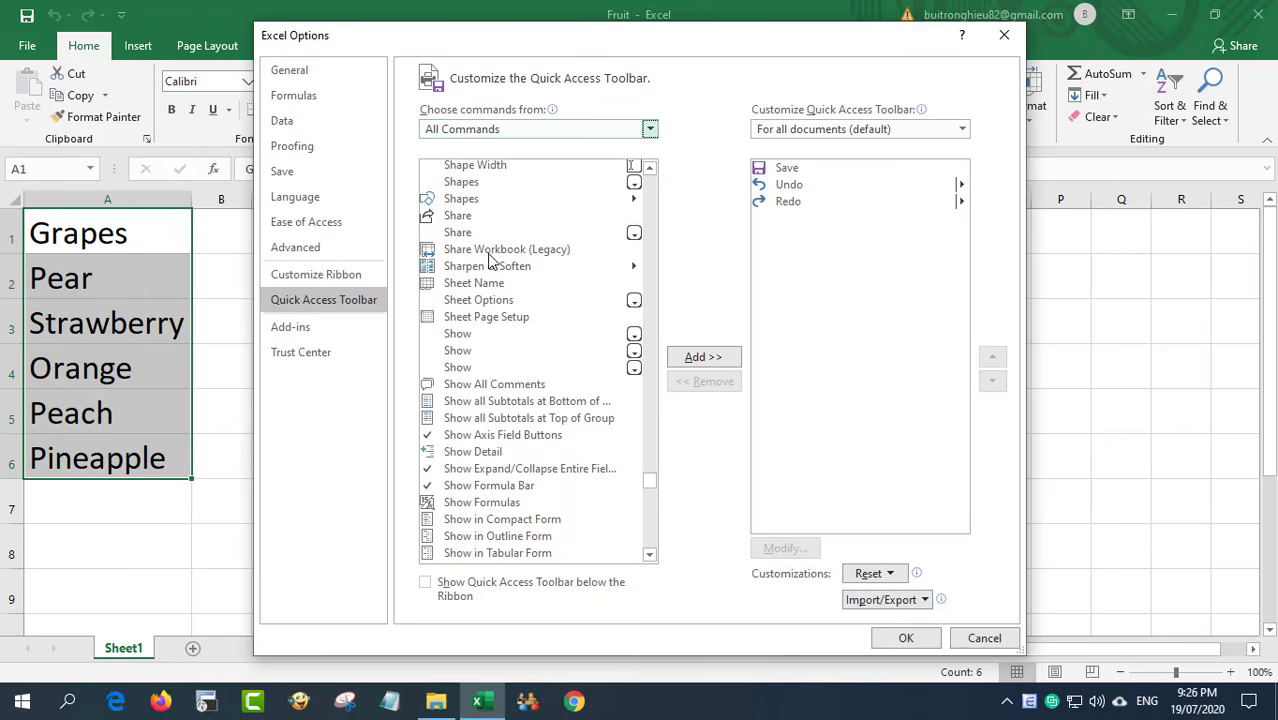
click(492, 254)
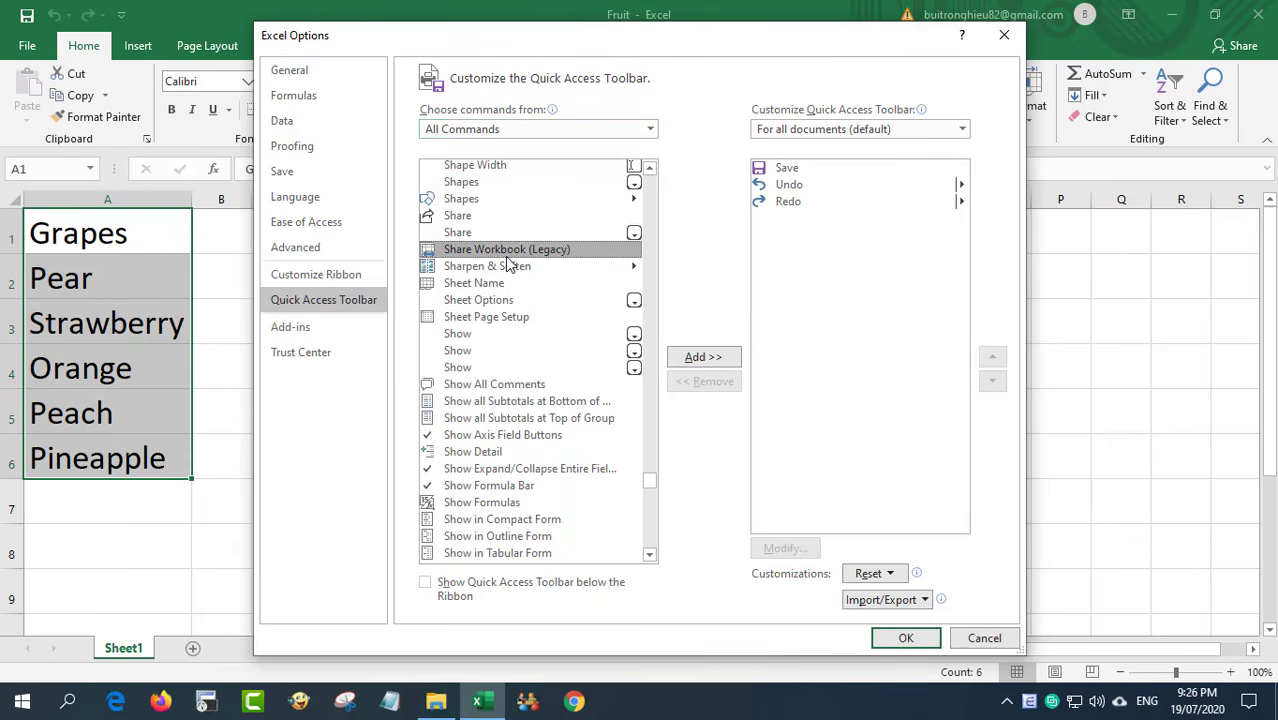
click(705, 357)
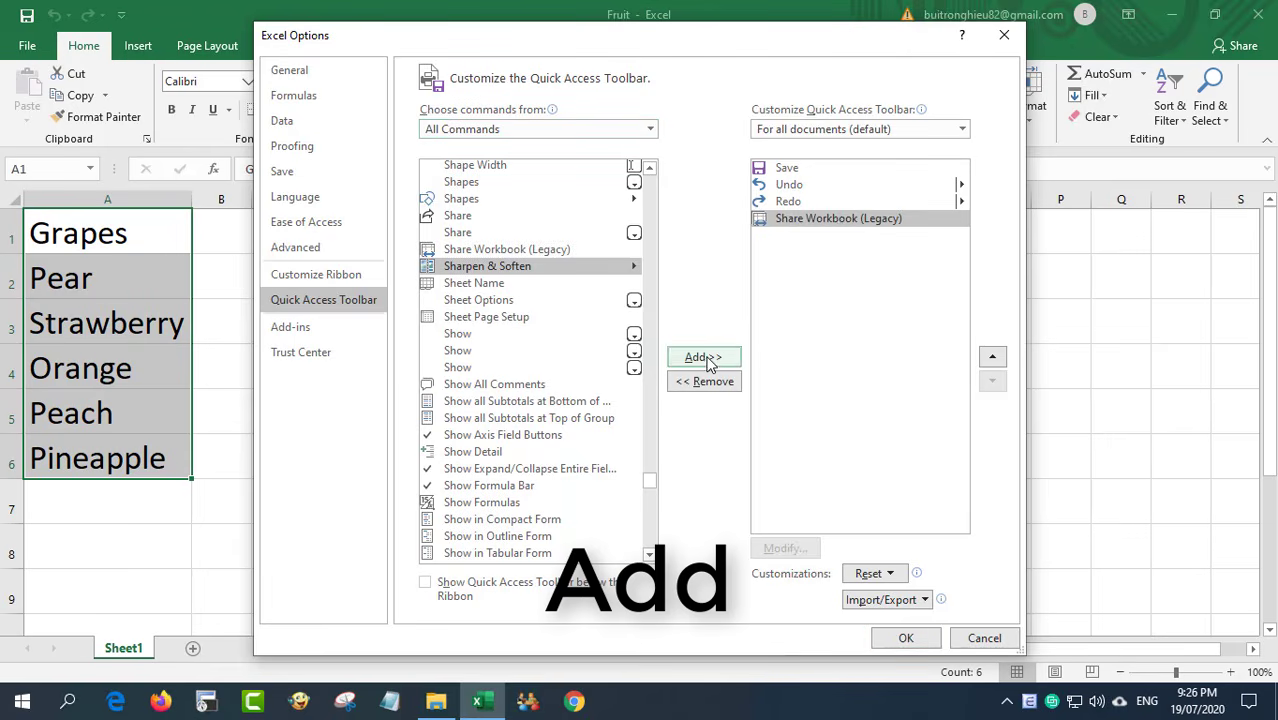
click(845, 220)
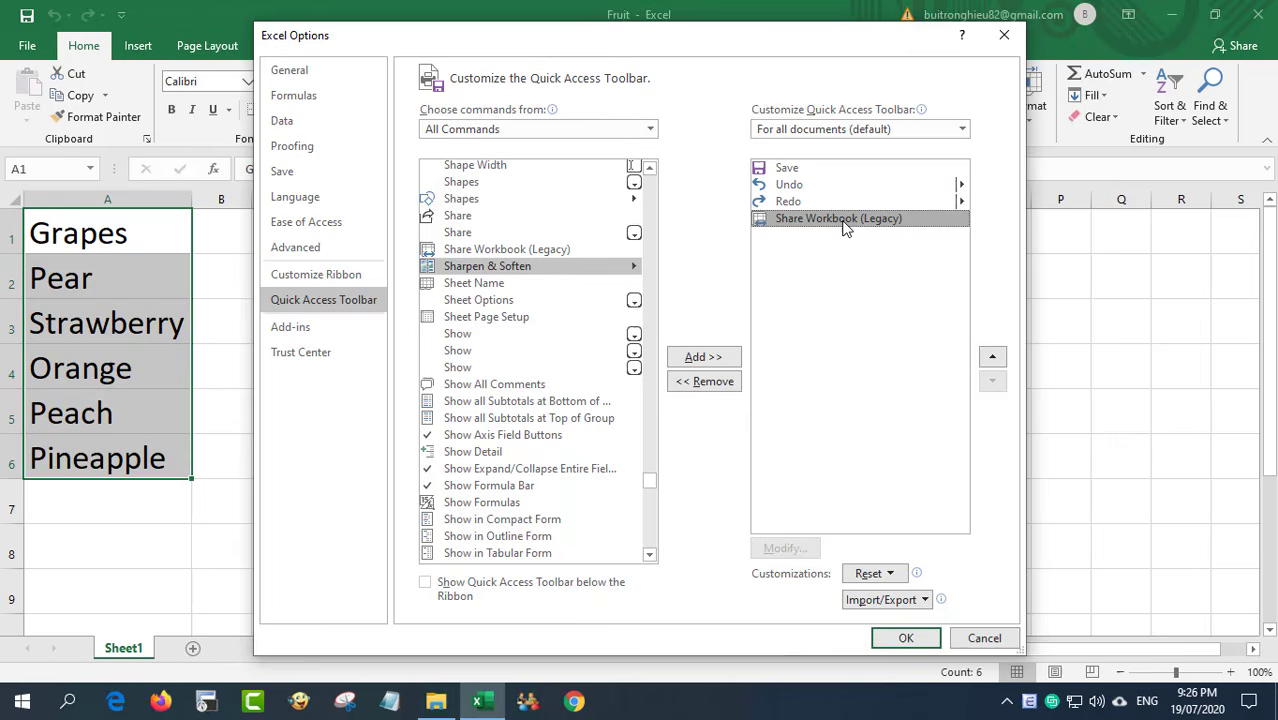
click(906, 638)
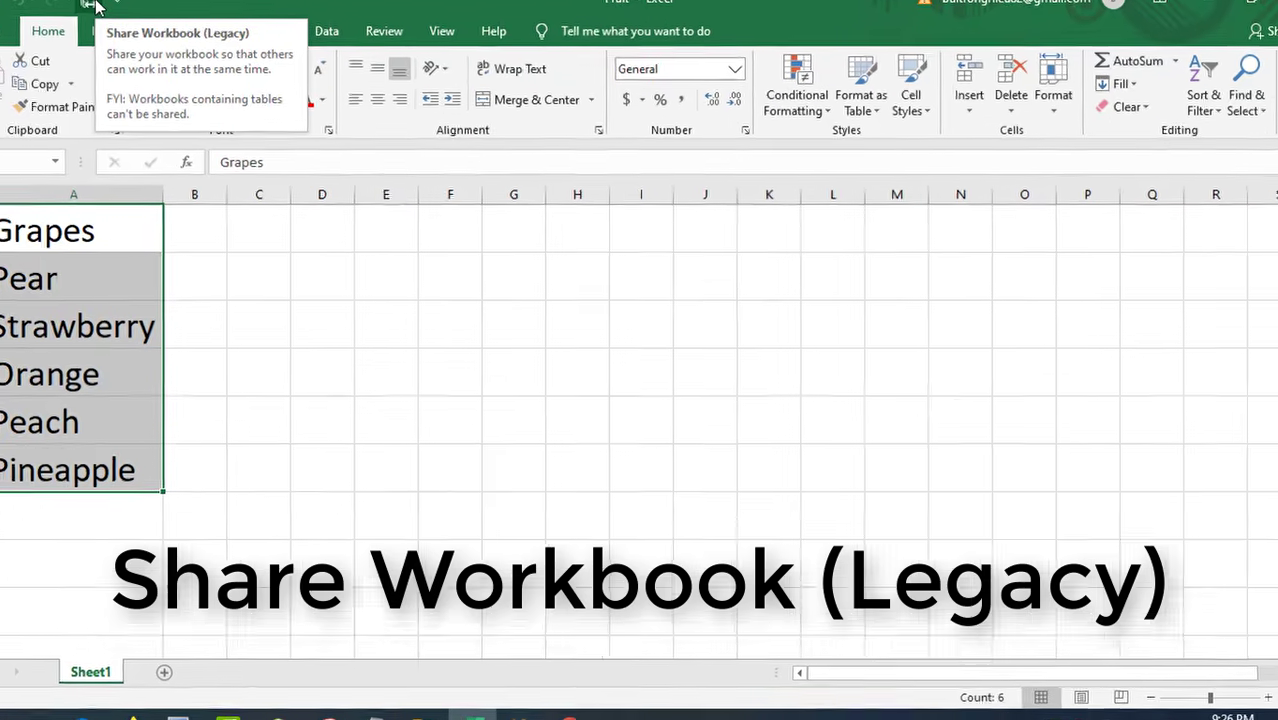
Share the Fruit workbook through Share Workbook (Legacy), enabling the old shared workbooks feature instead of co-authoring, and accept saving it.
click(124, 16)
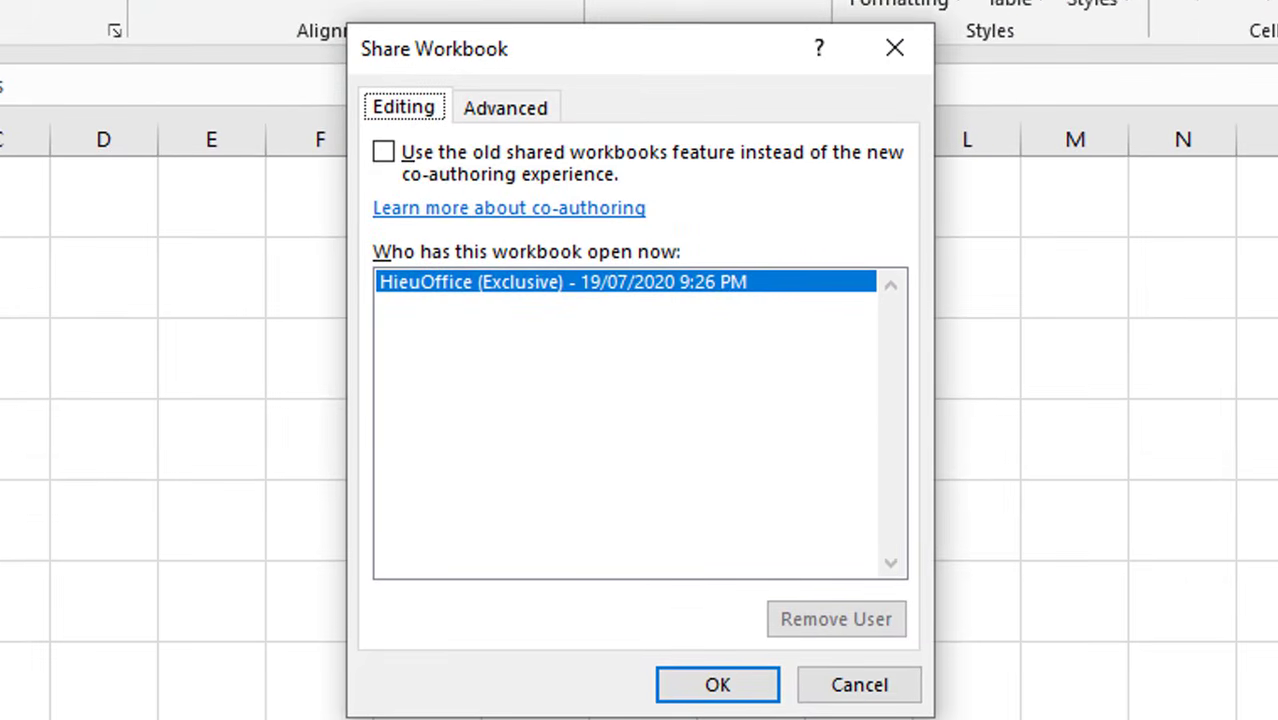
click(470, 162)
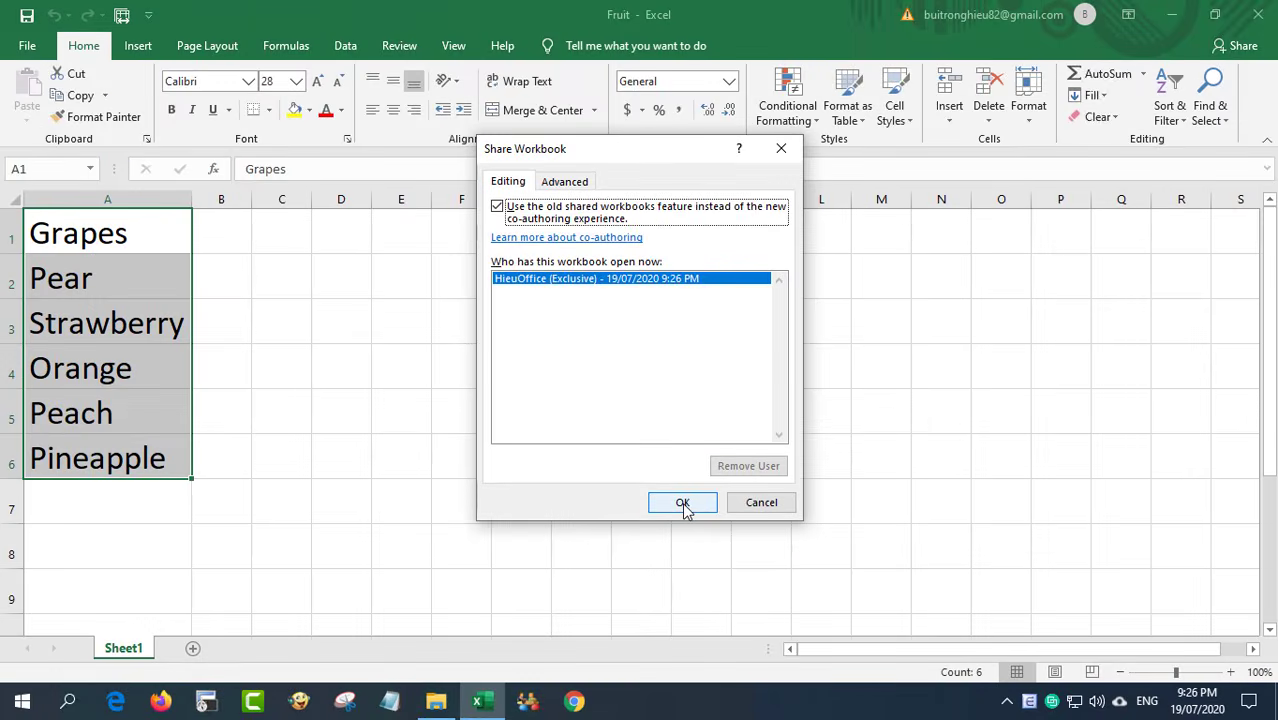
click(683, 503)
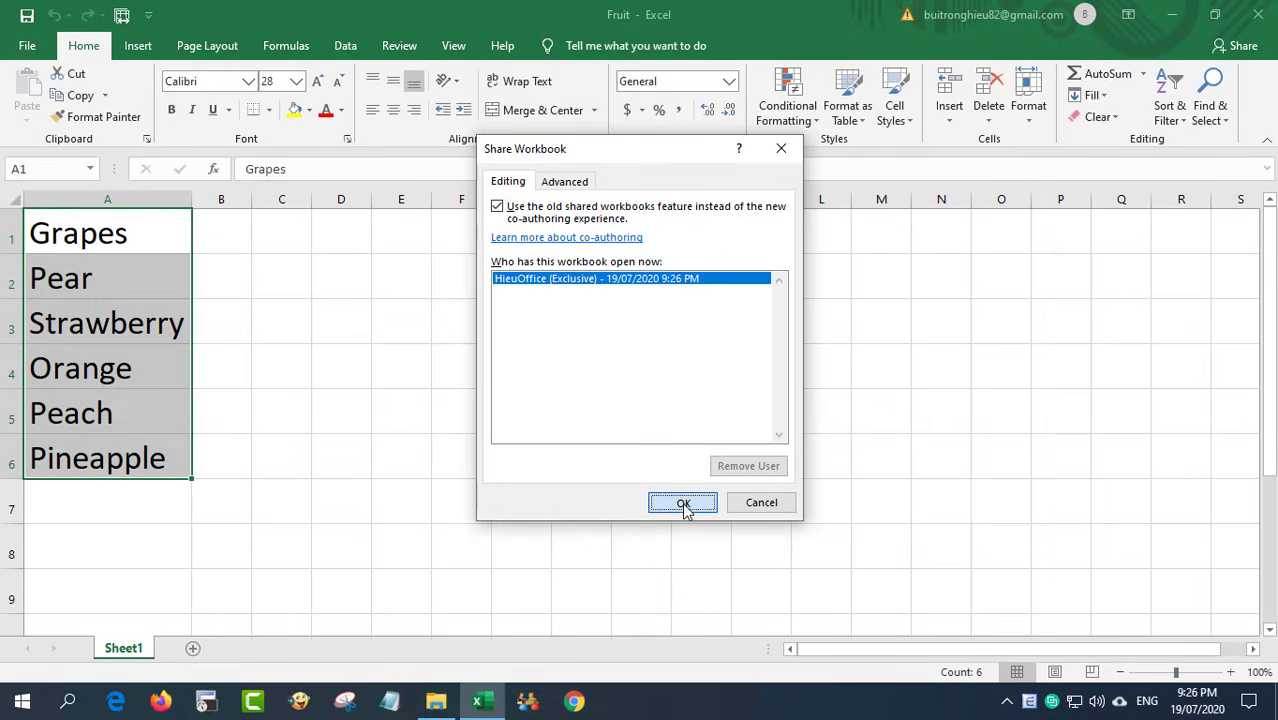
click(604, 407)
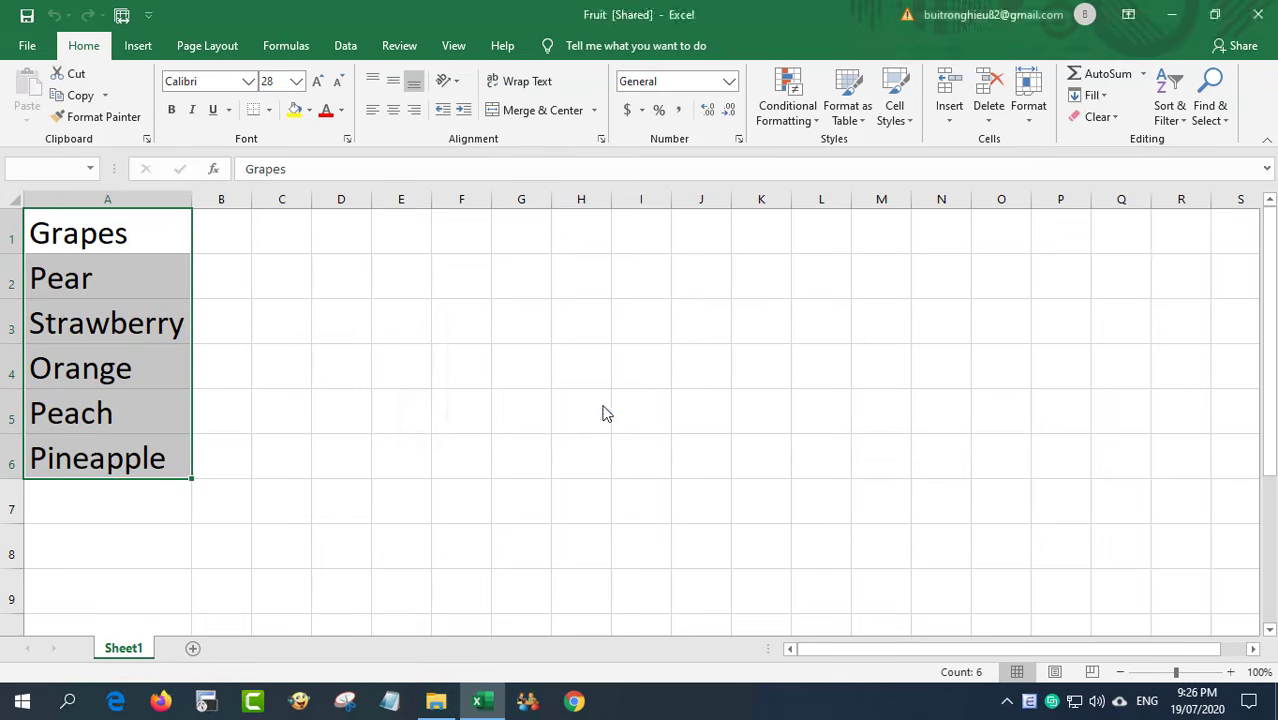
click(238, 190)
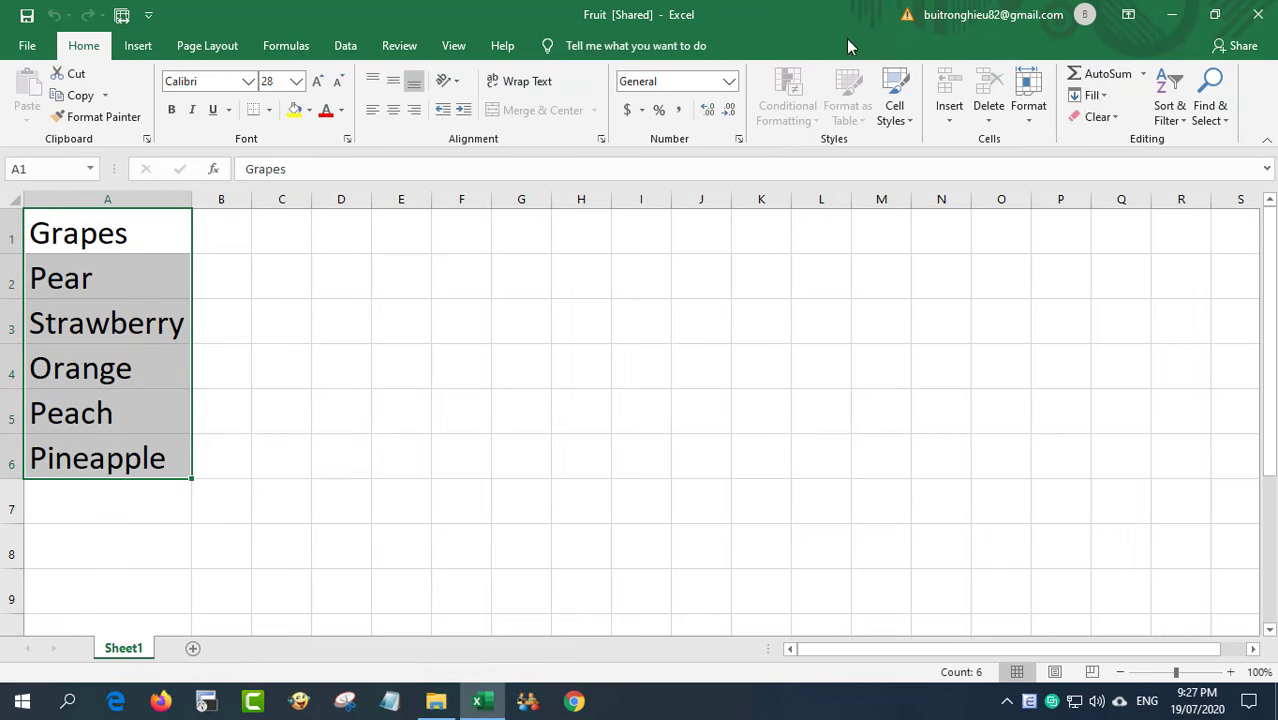
Check the Fruit file's folder in File Explorer and close the shared Fruit workbook.
click(1175, 16)
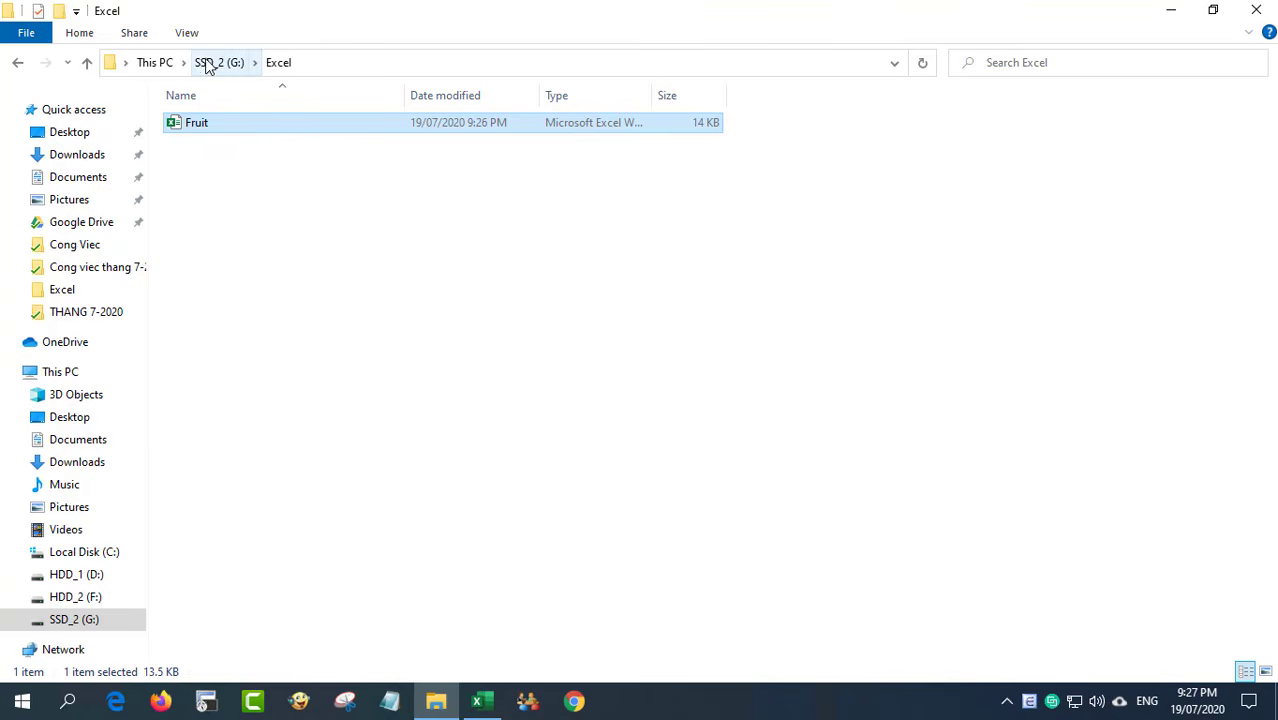
click(479, 701)
click(1257, 16)
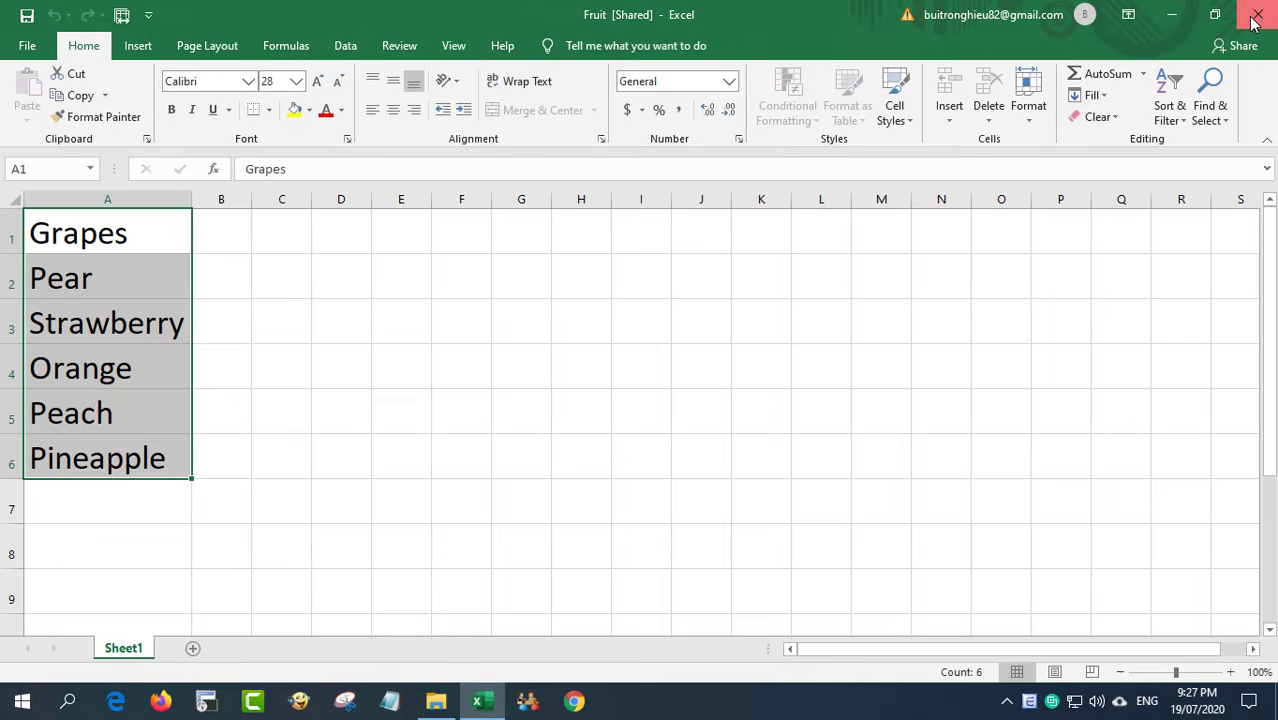
Share the Excel folder on the SSD_2 (G:) drive over the network with Everyone at the Read/Write permission level.
click(222, 63)
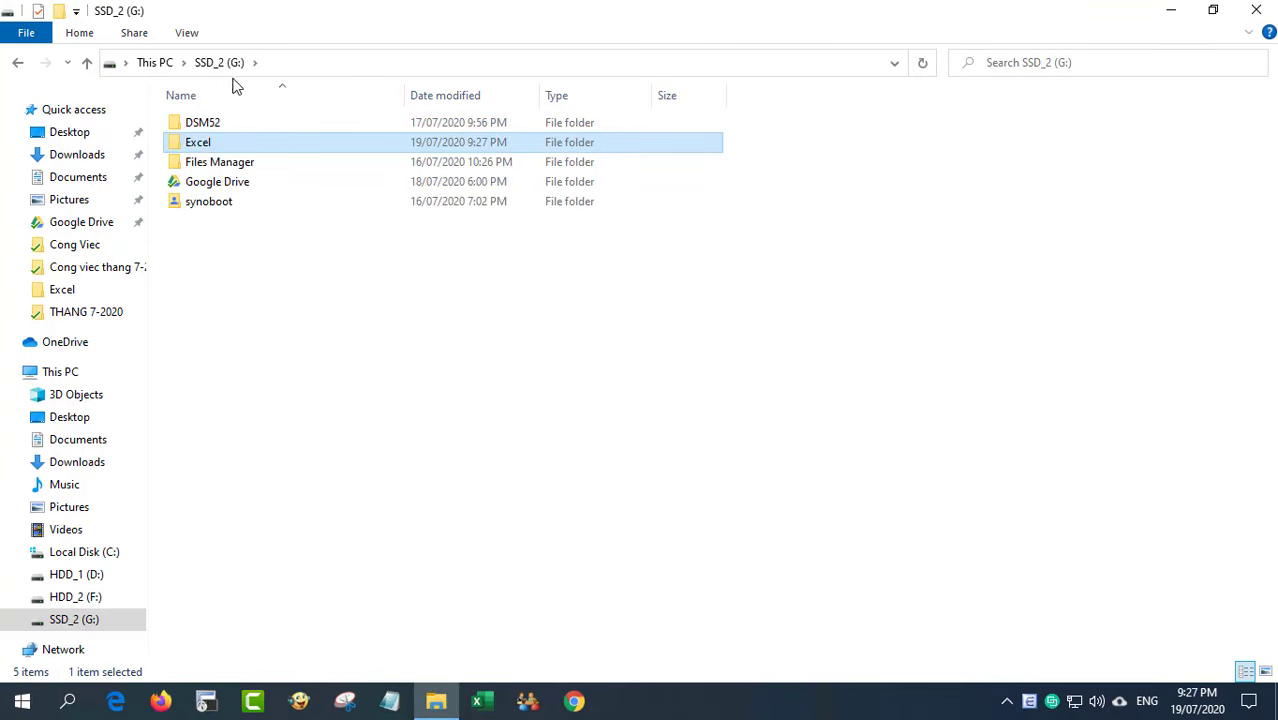
right_click(213, 145)
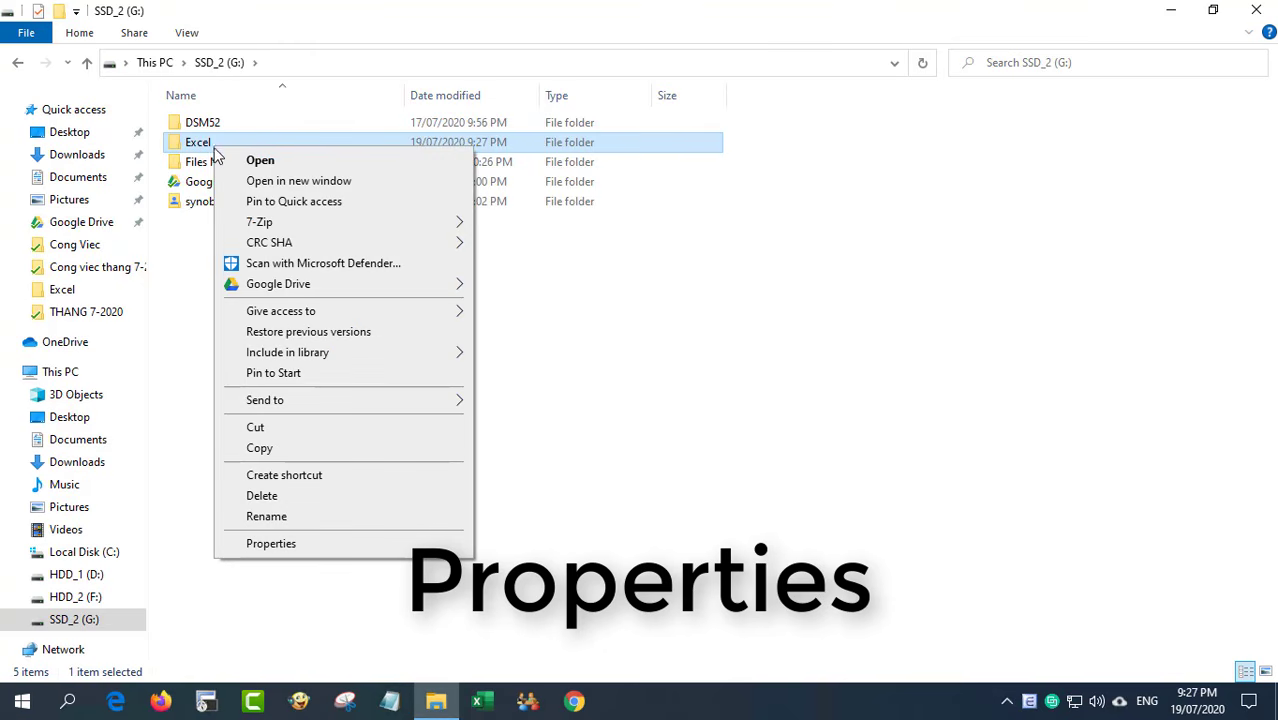
click(270, 544)
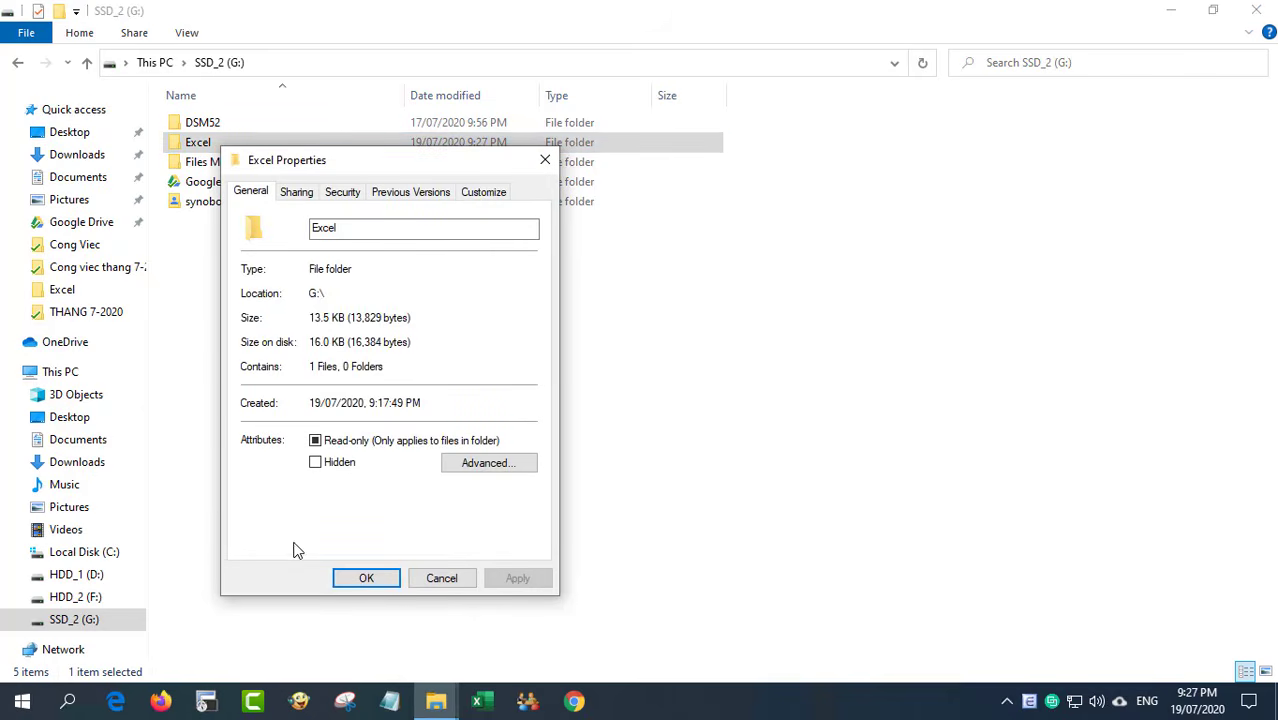
click(297, 192)
click(277, 330)
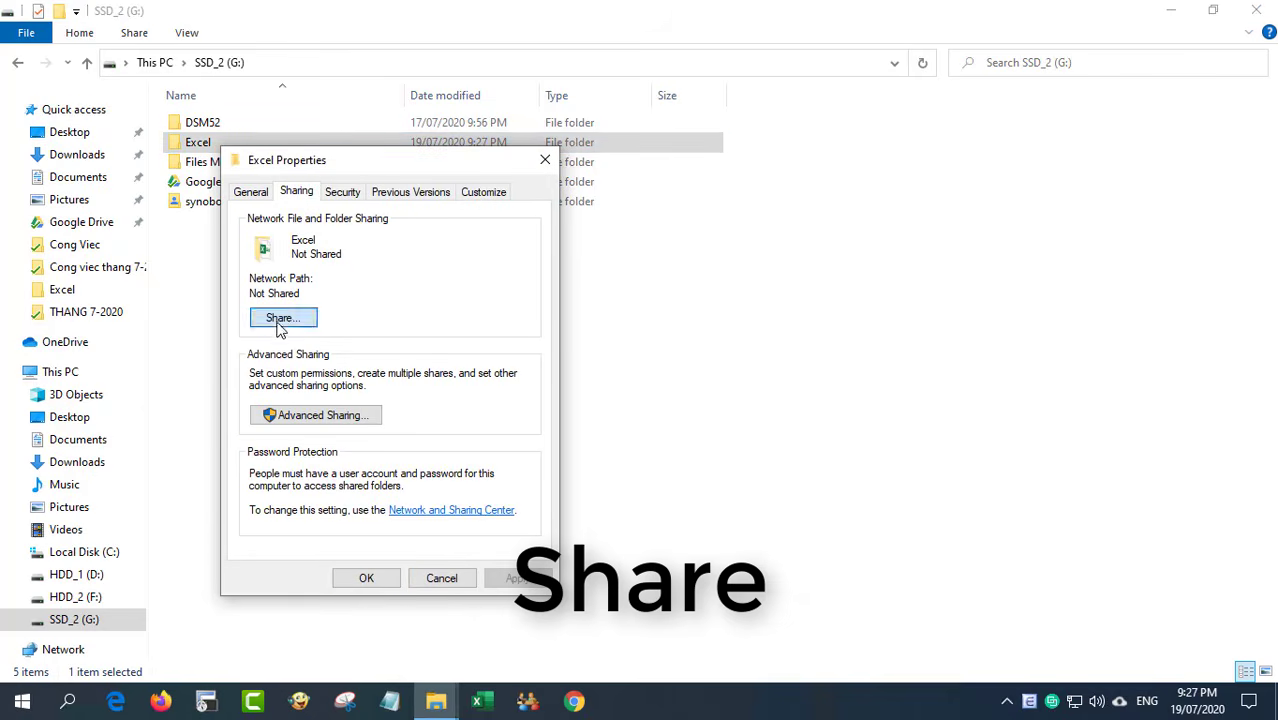
click(521, 345)
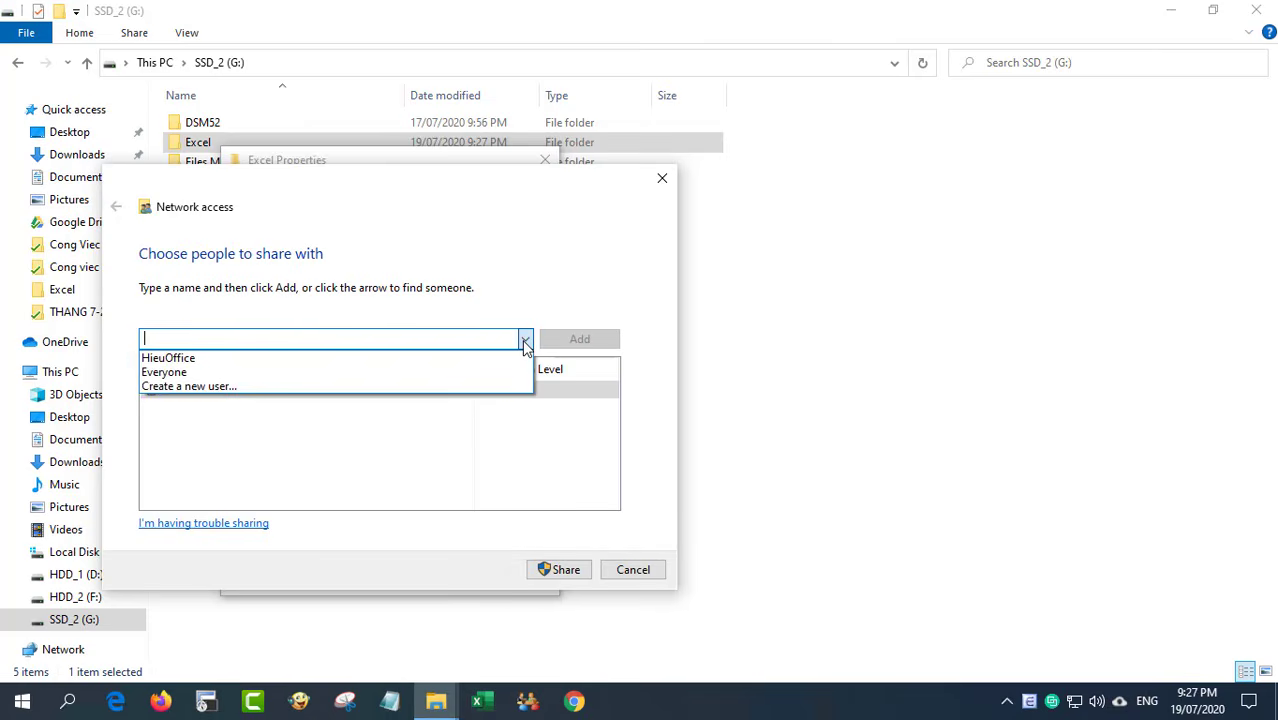
click(424, 370)
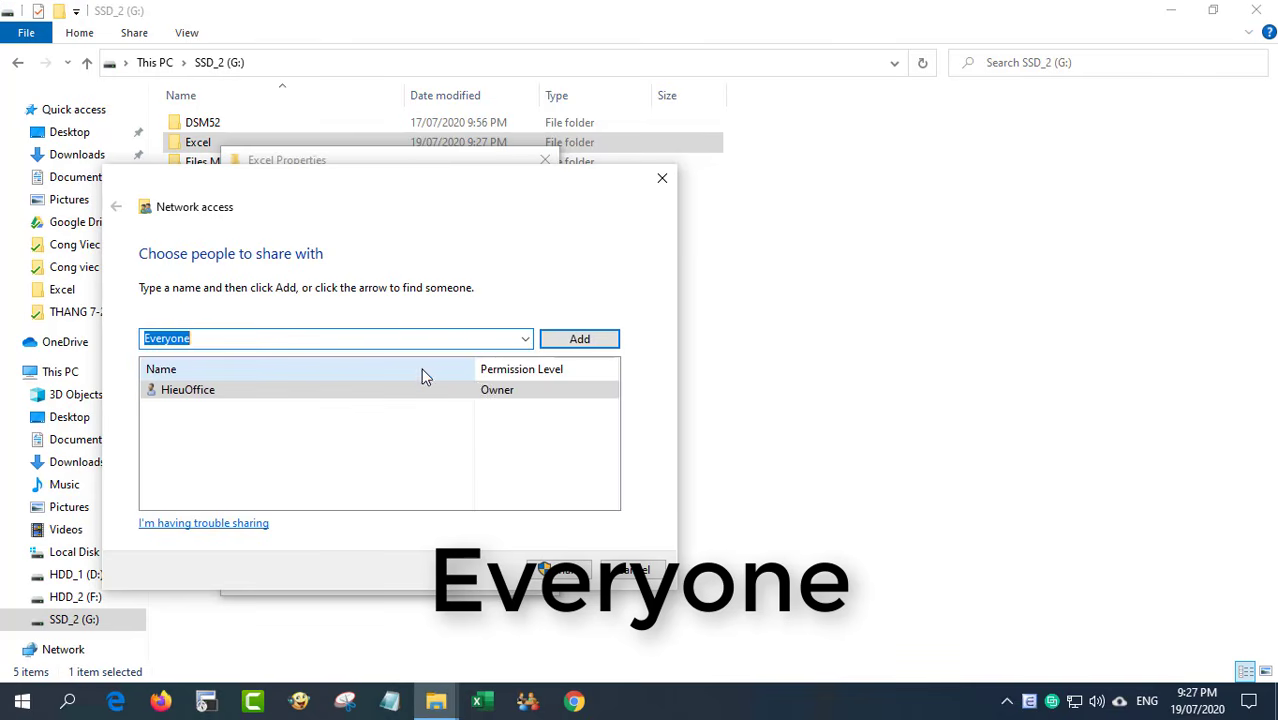
click(578, 342)
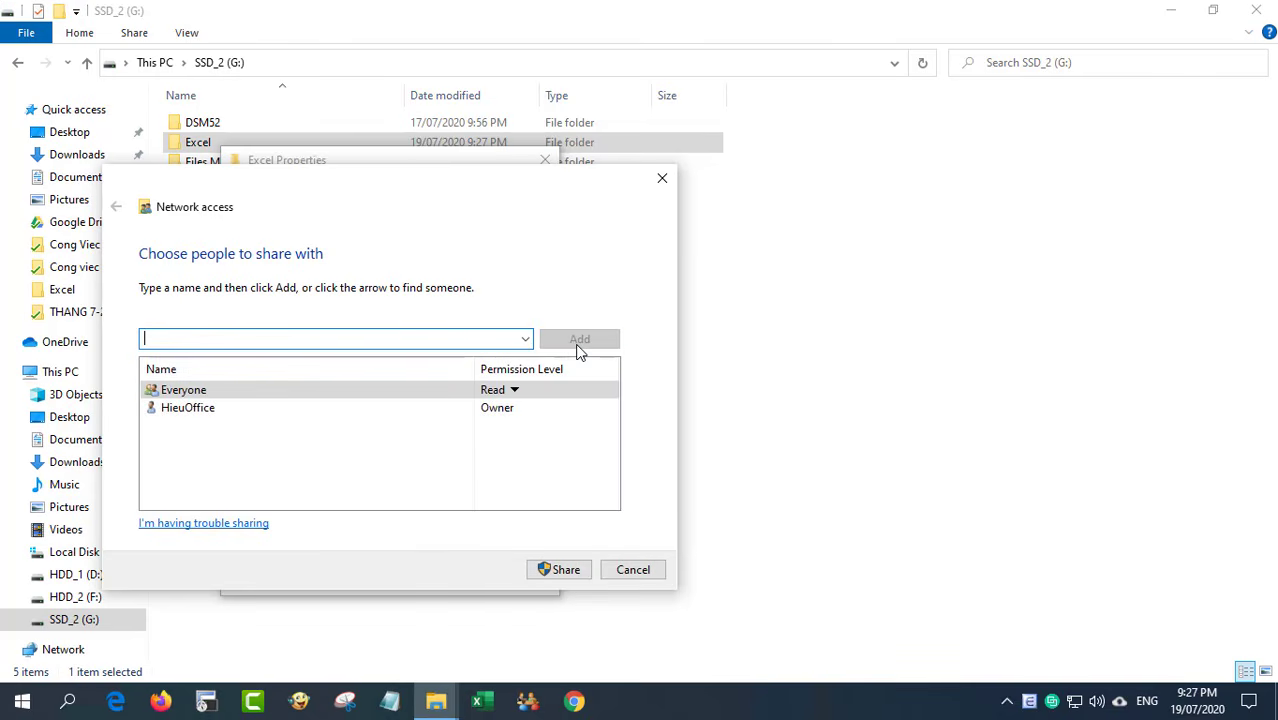
click(514, 389)
click(560, 424)
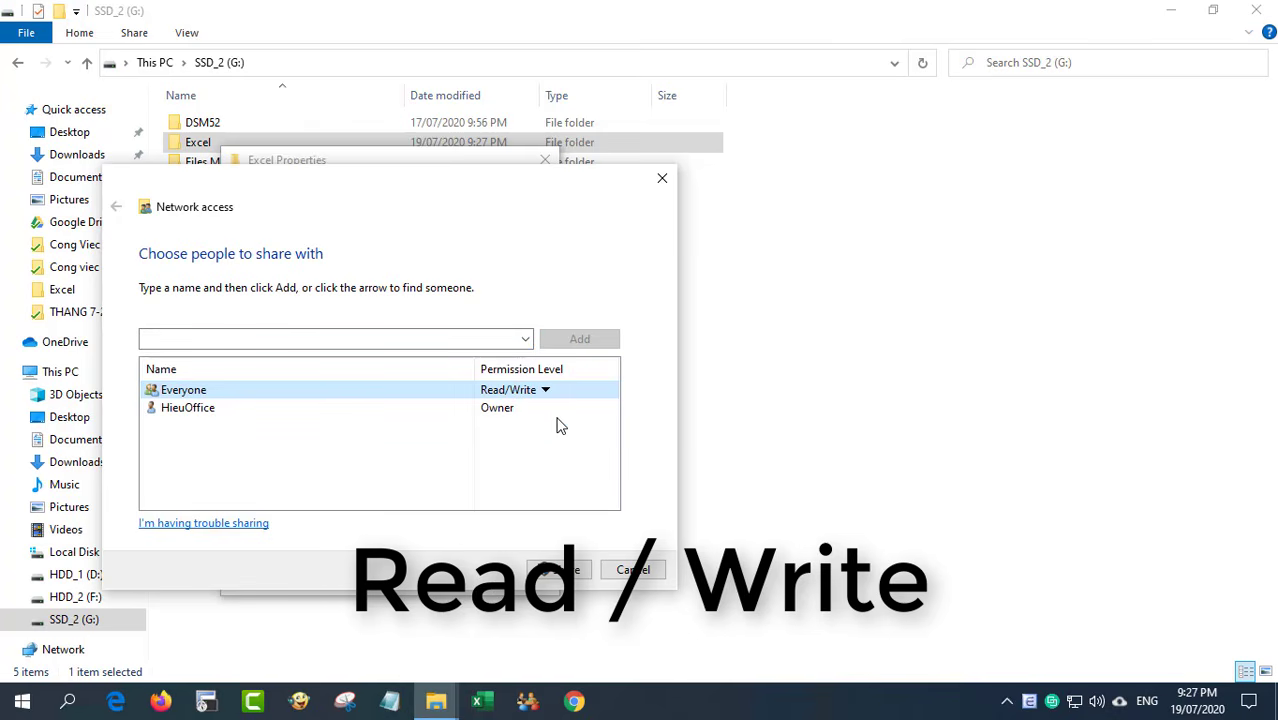
click(566, 570)
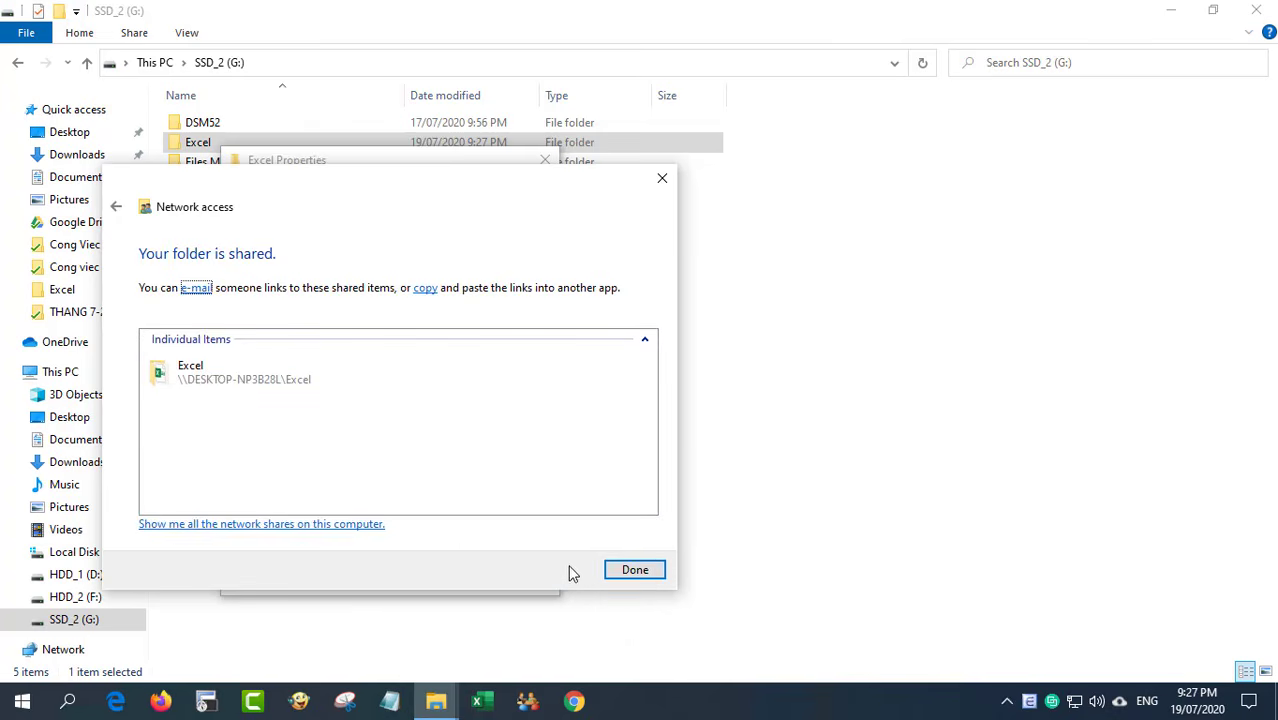
Open the shared Excel folder's network location to check for the Fruit file, and close it along with the sharing dialogs.
click(279, 382)
double_click(285, 379)
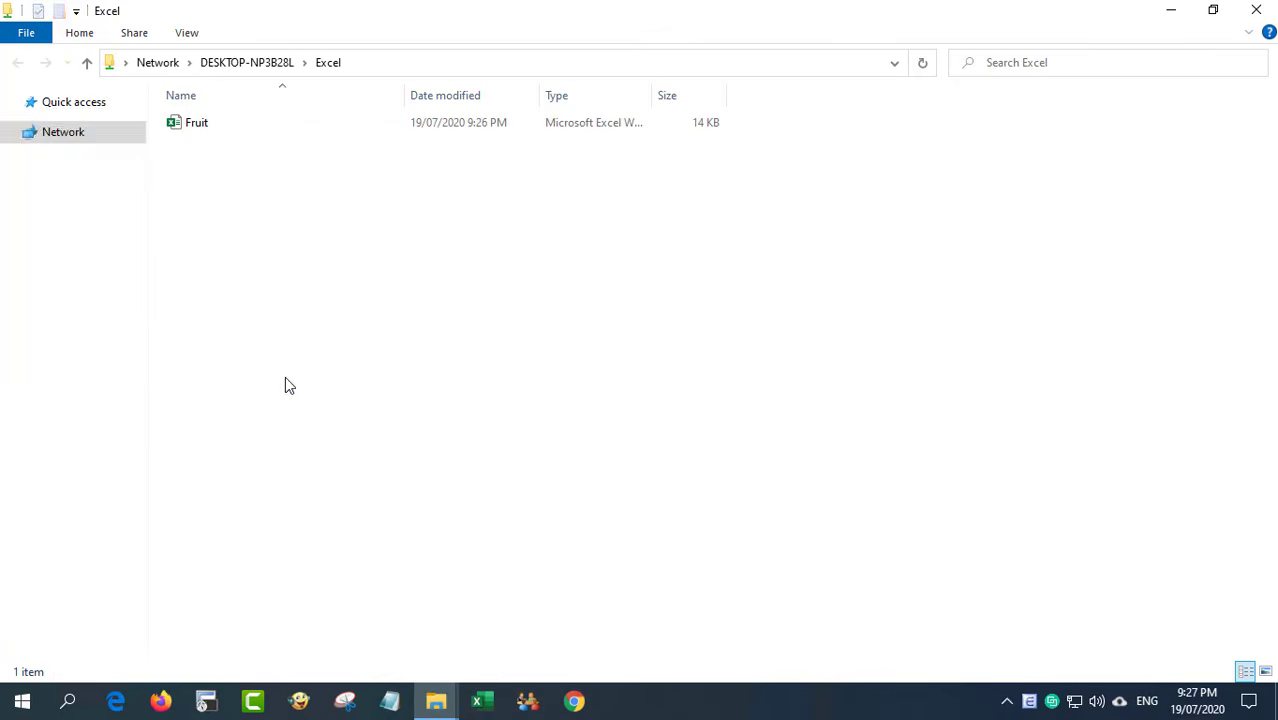
click(199, 135)
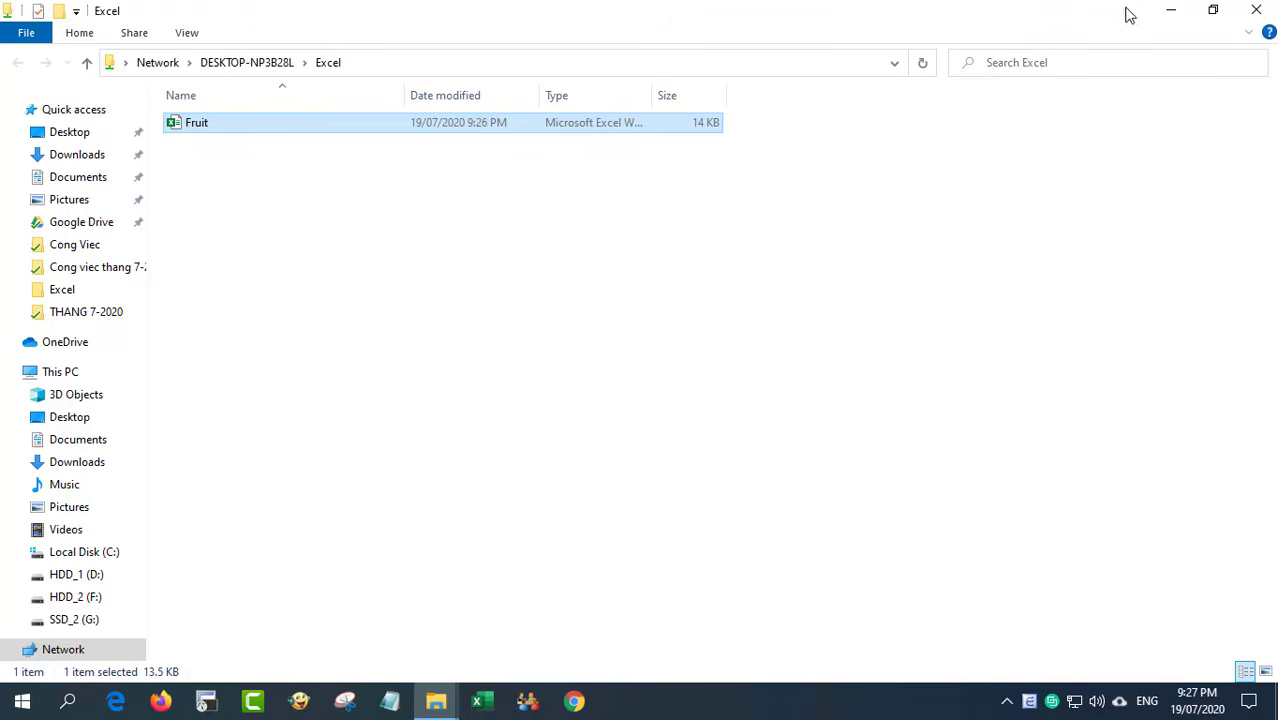
click(1256, 10)
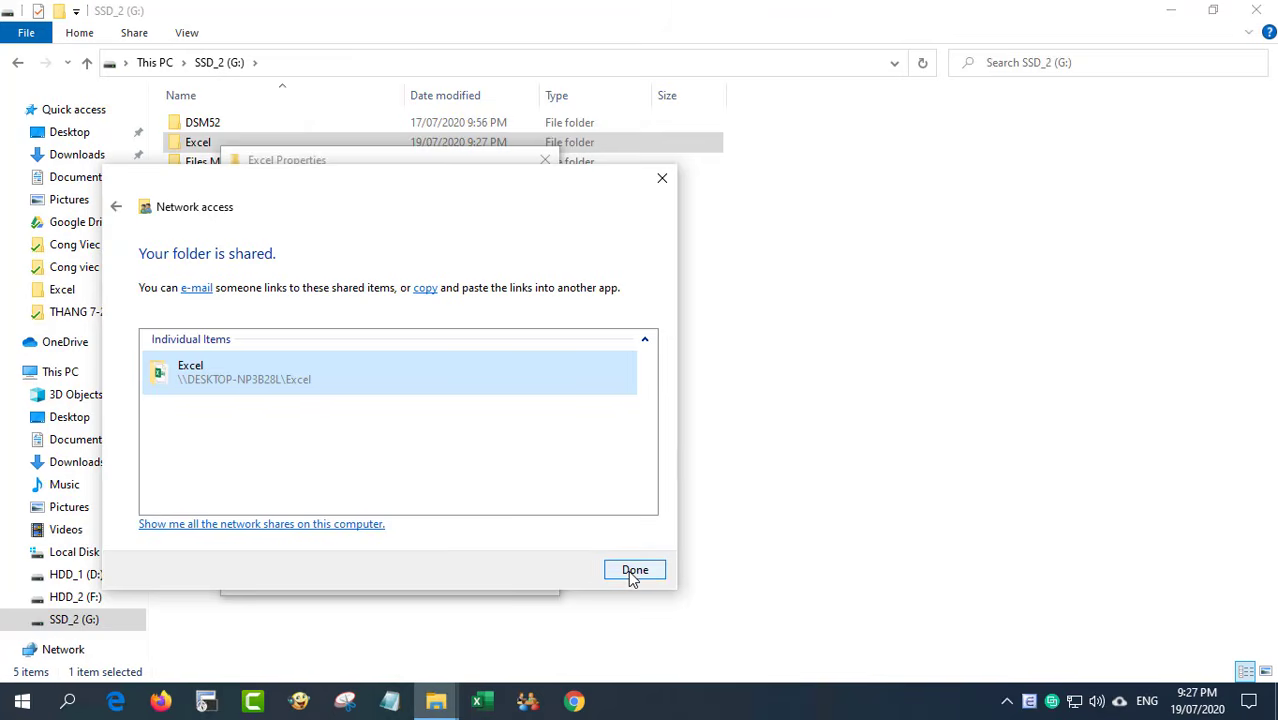
click(634, 571)
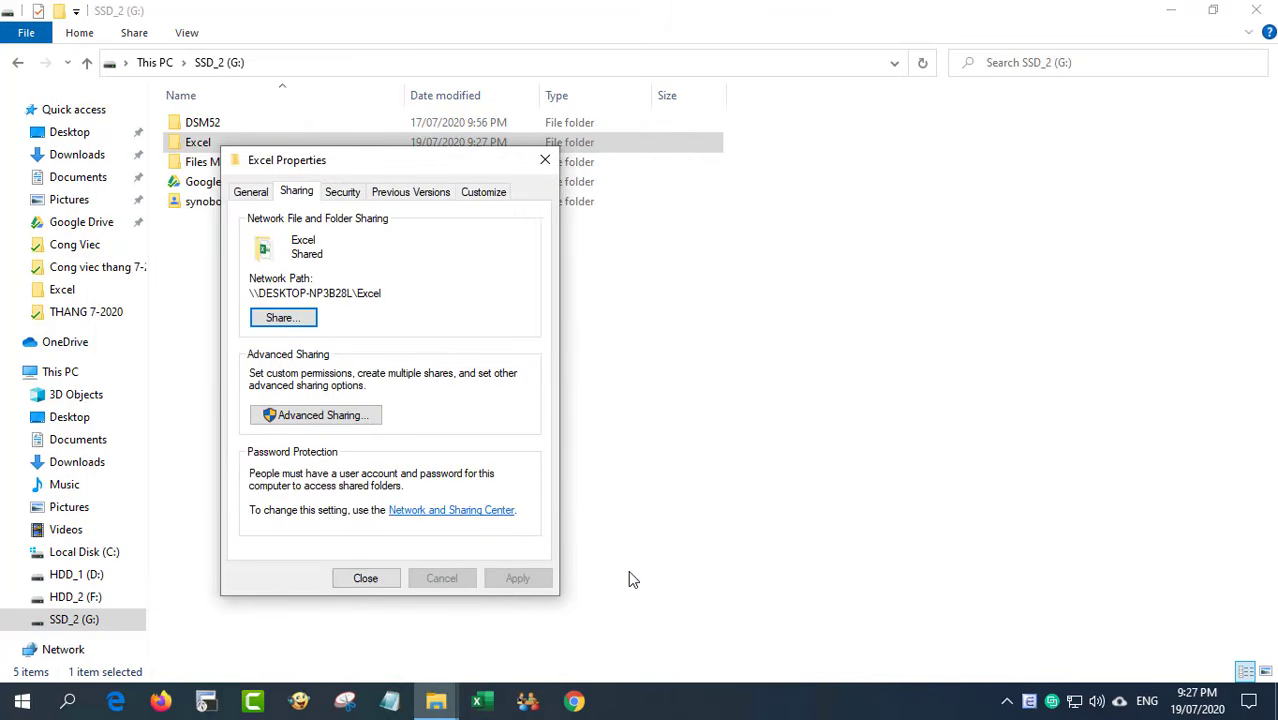
click(366, 579)
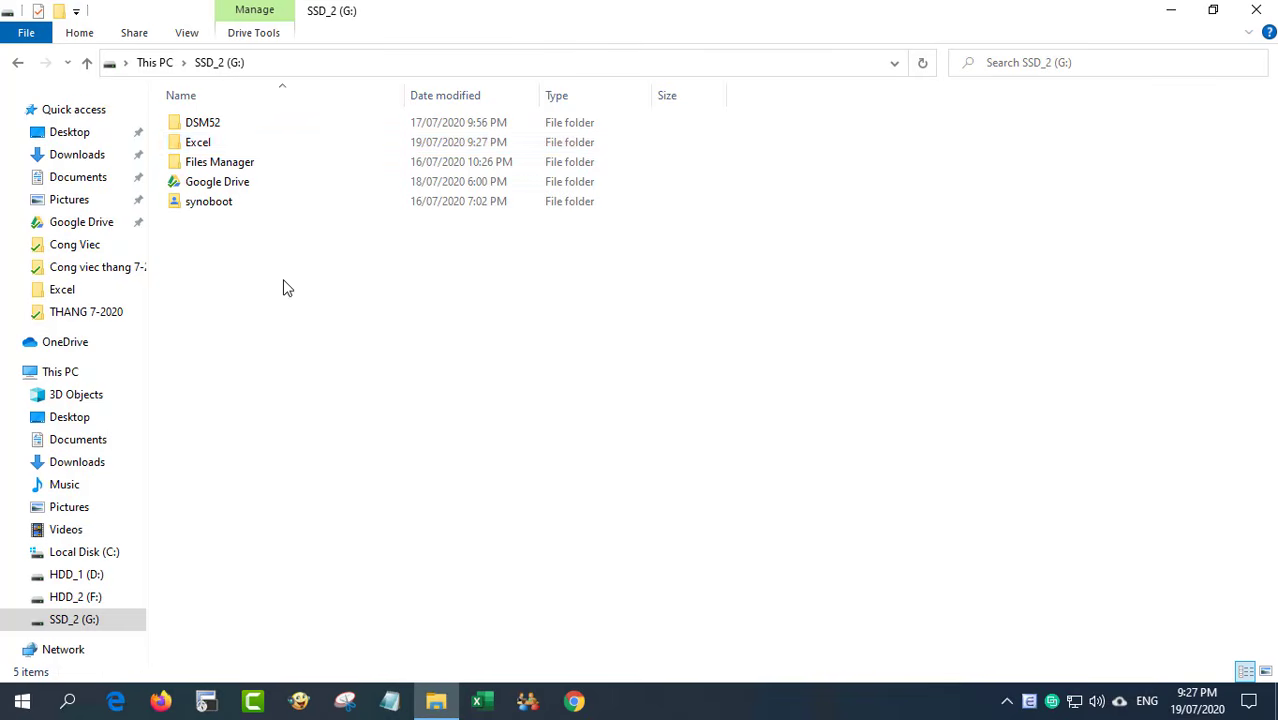
Reopen the Fruit workbook from the Excel folder on the G: drive.
double_click(214, 145)
double_click(226, 128)
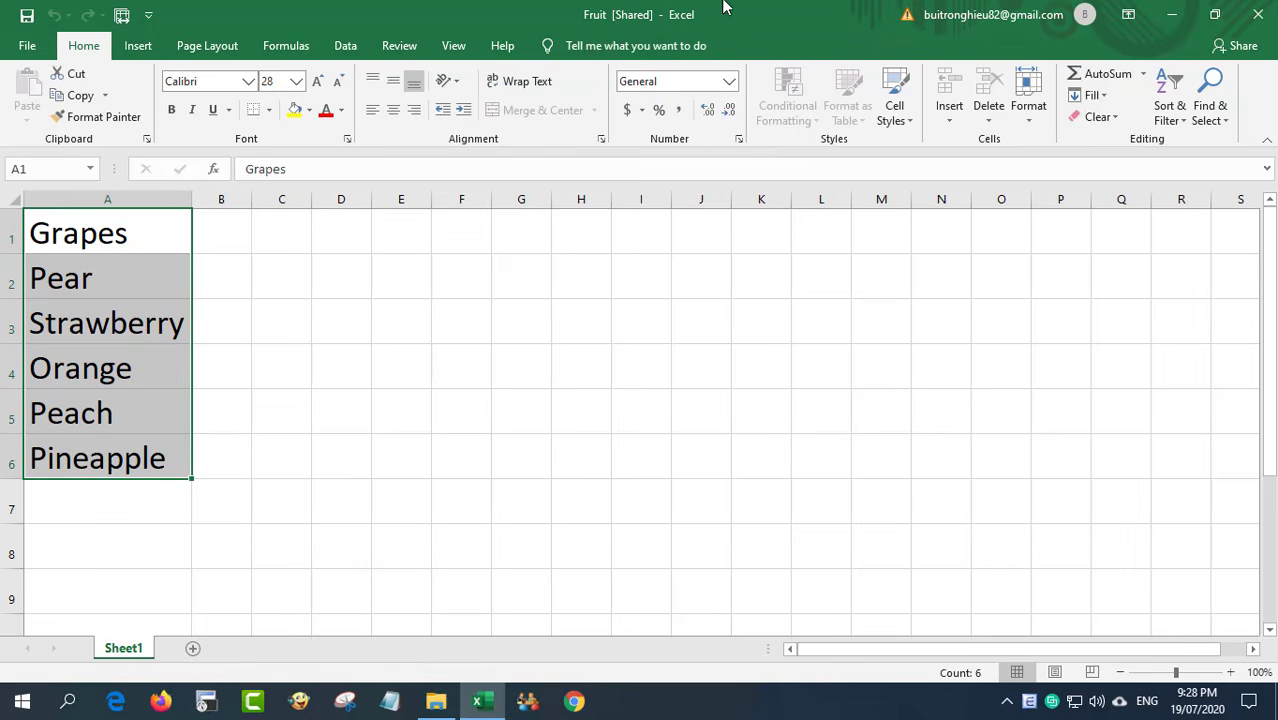
Minimize the remote desktop session to reach the local computer's desktop and open the Run dialog there.
mouse_move(726, 1)
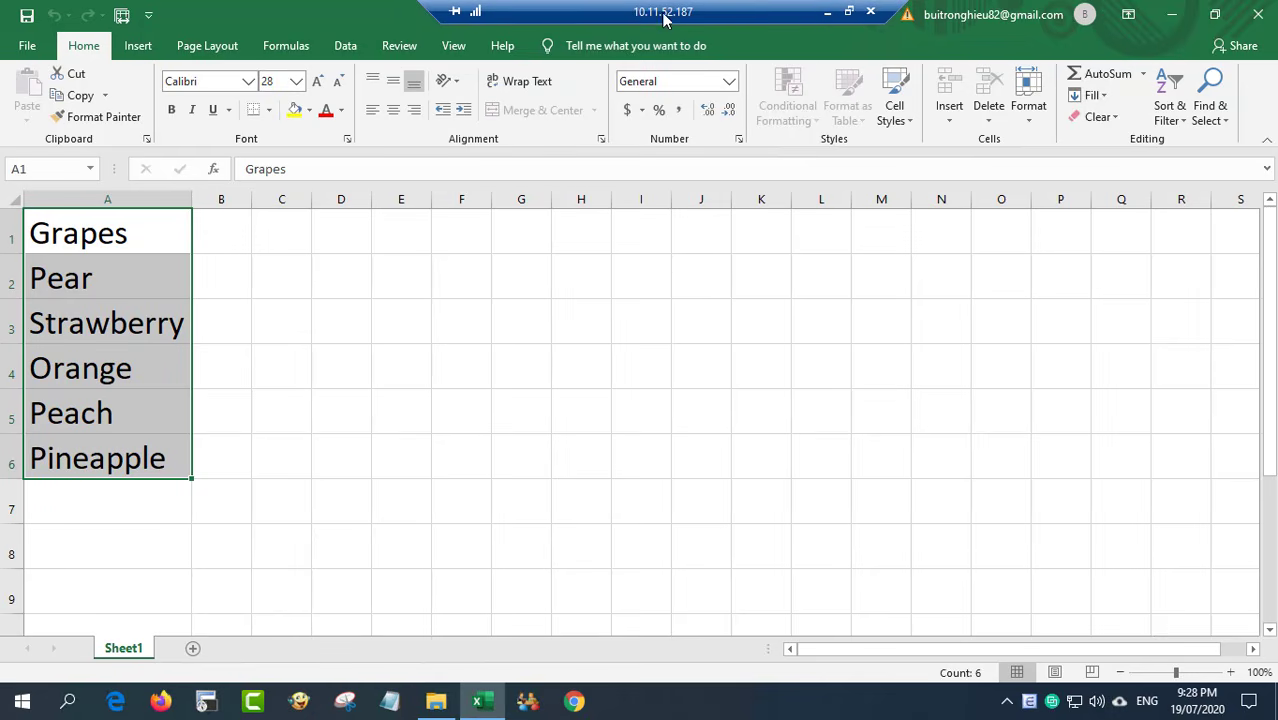
click(826, 14)
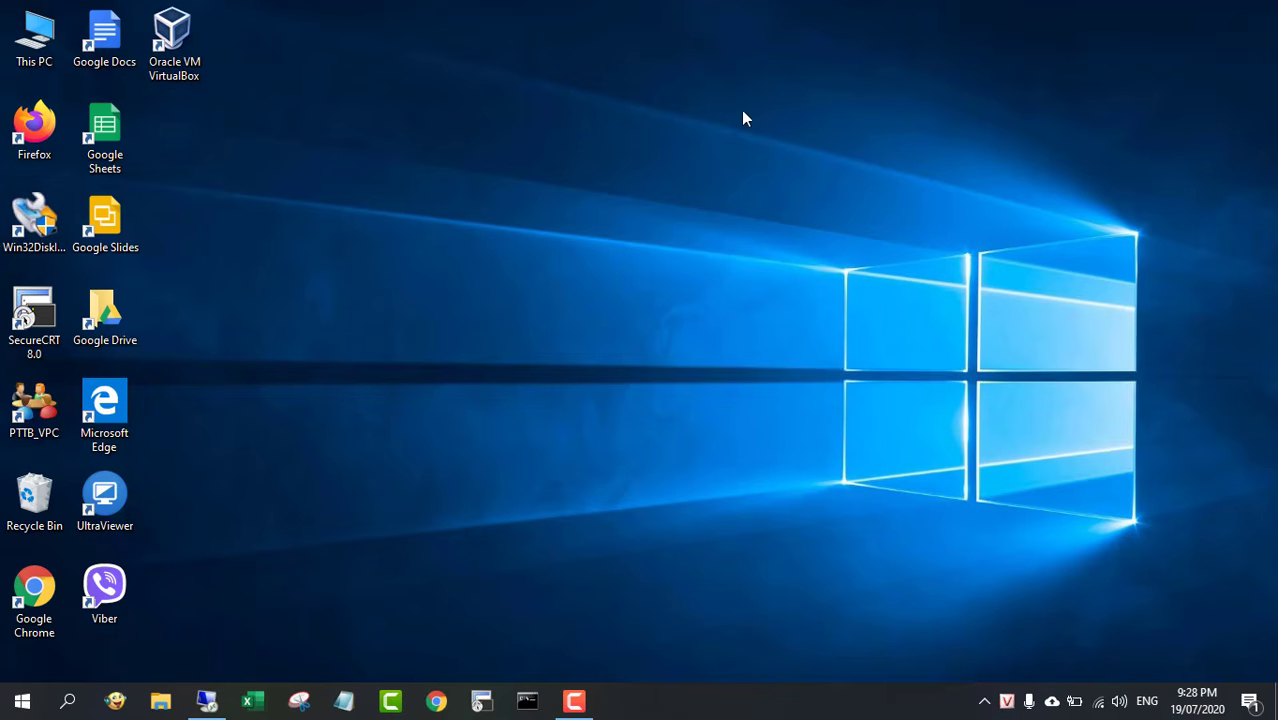
click(67, 703)
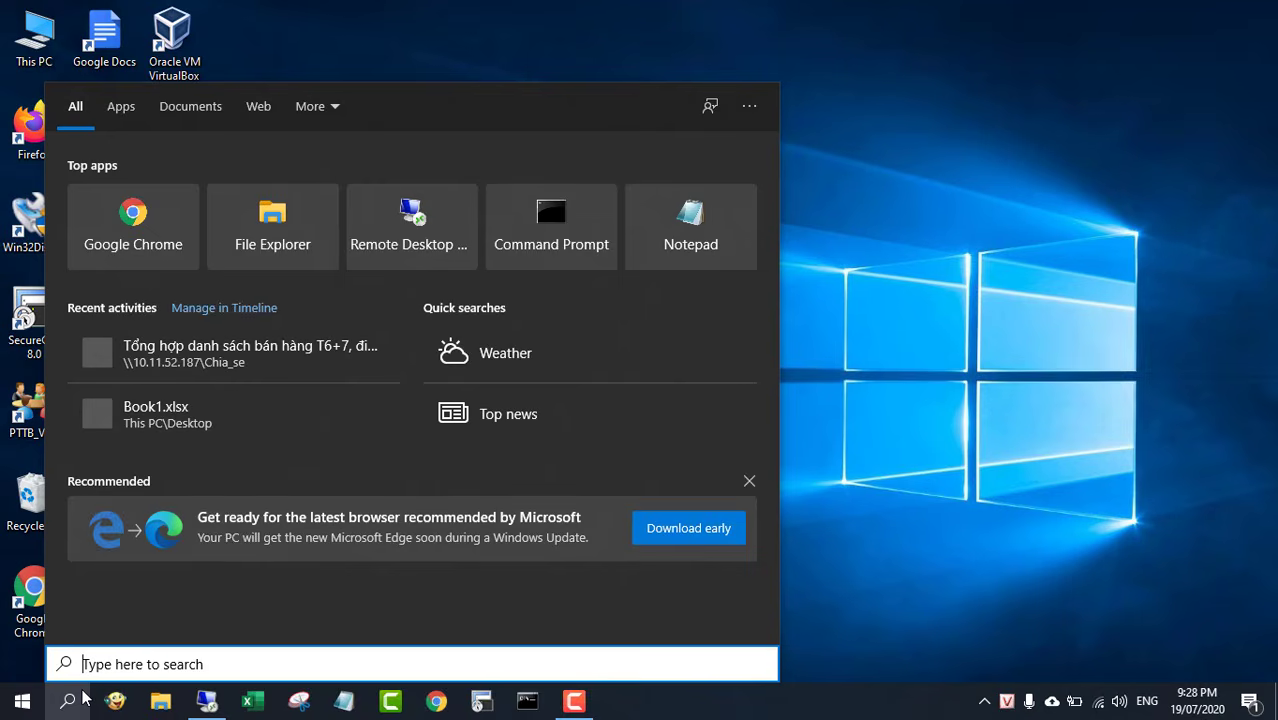
text(run)
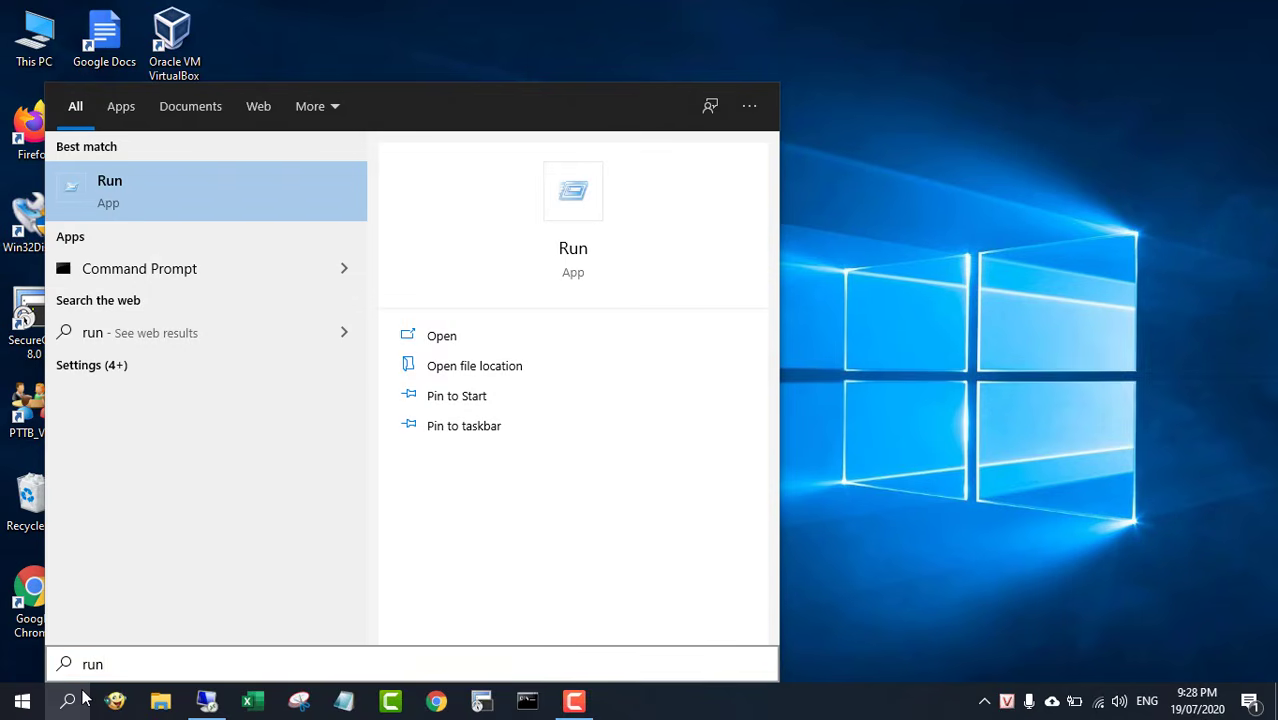
key(Return)
Open the shared network folder \\10.11.52.187\Excel from the Run dialog.
click(220, 584)
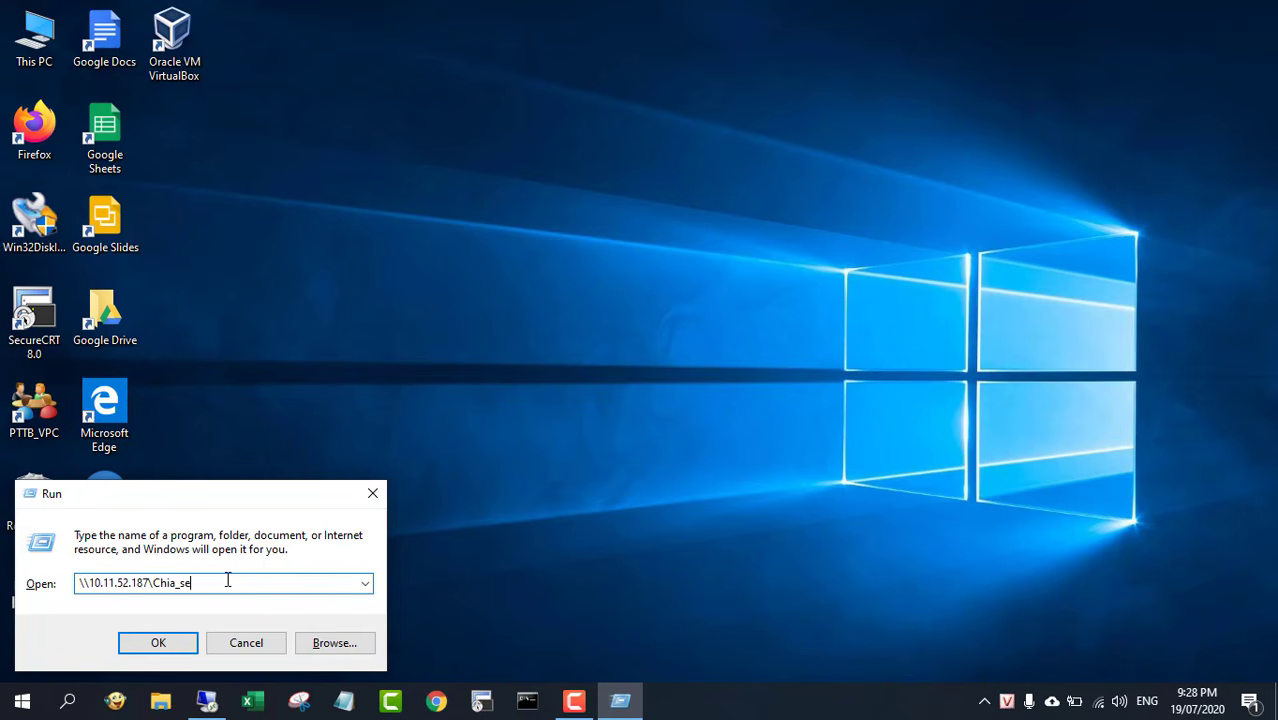
drag(228, 580, 44, 592)
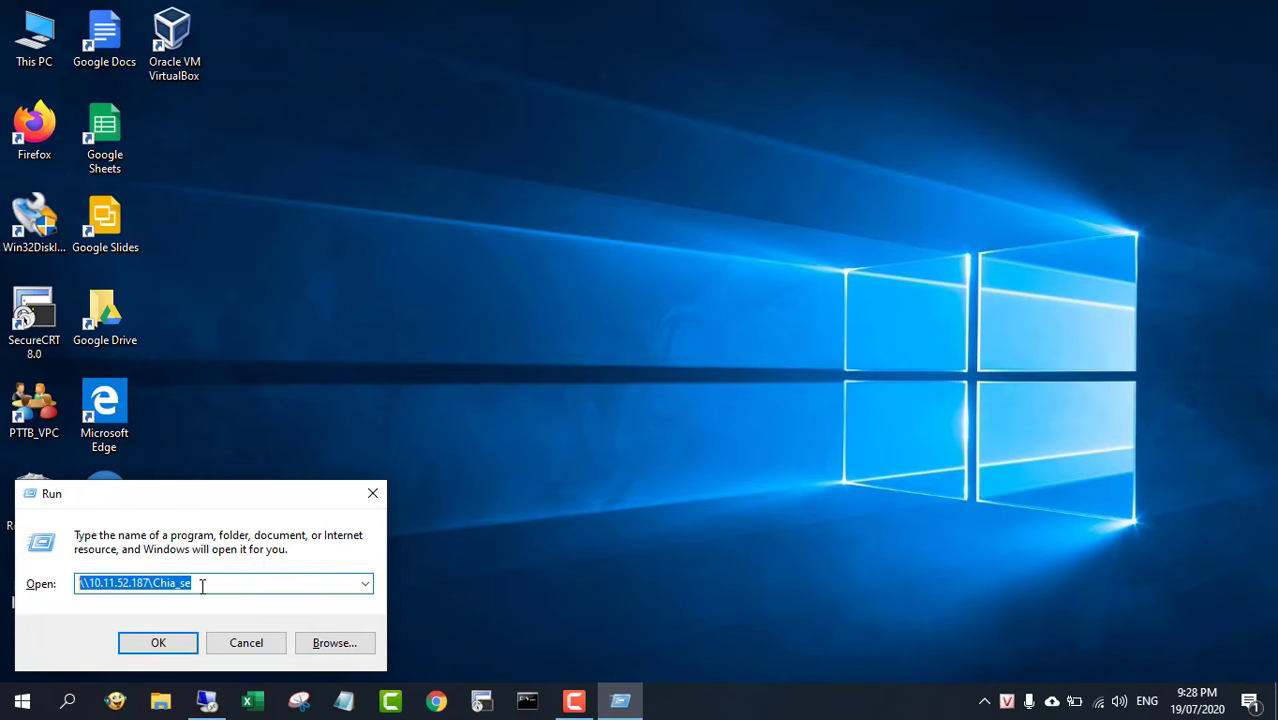
text(\\10.11.)
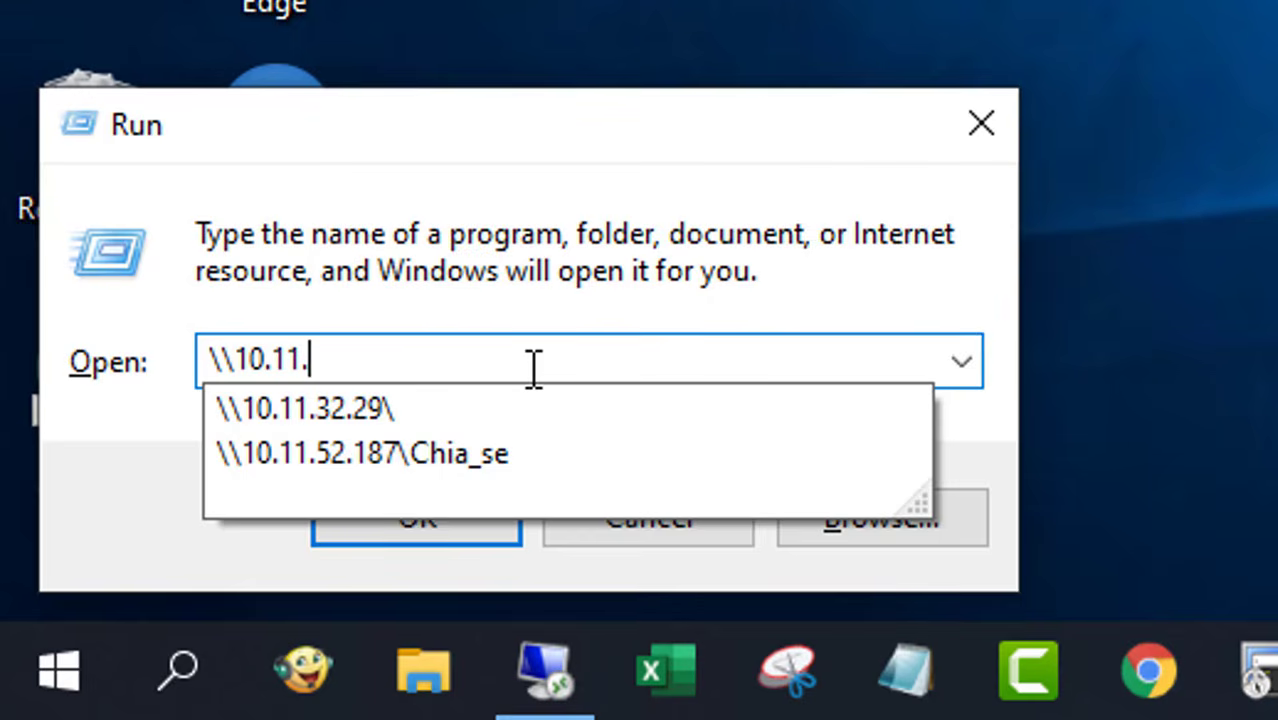
text(52.187\)
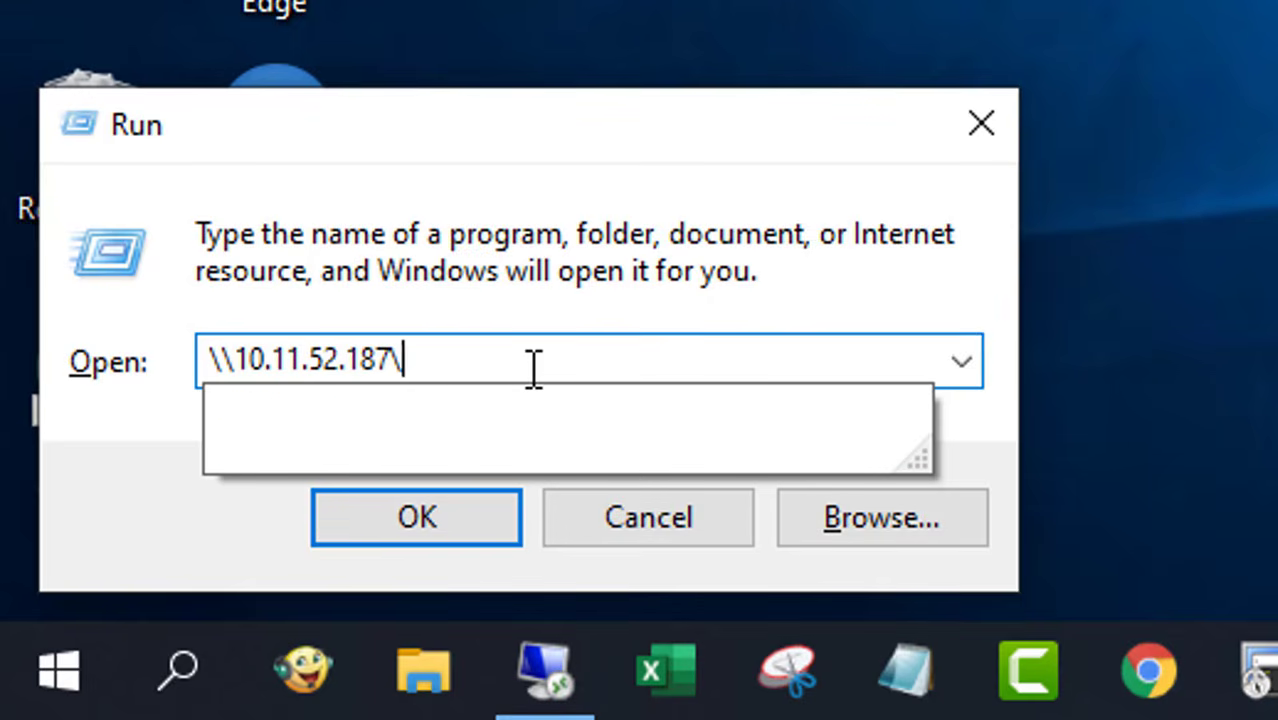
text(Ex)
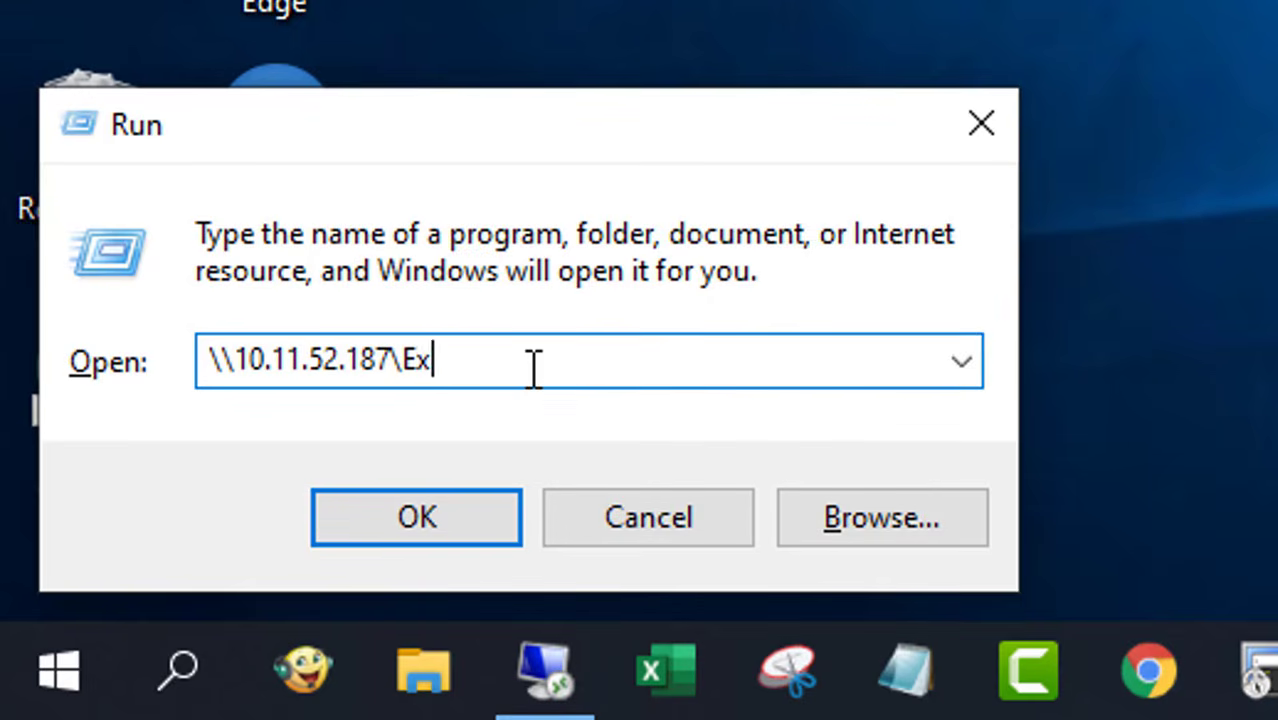
text(cel)
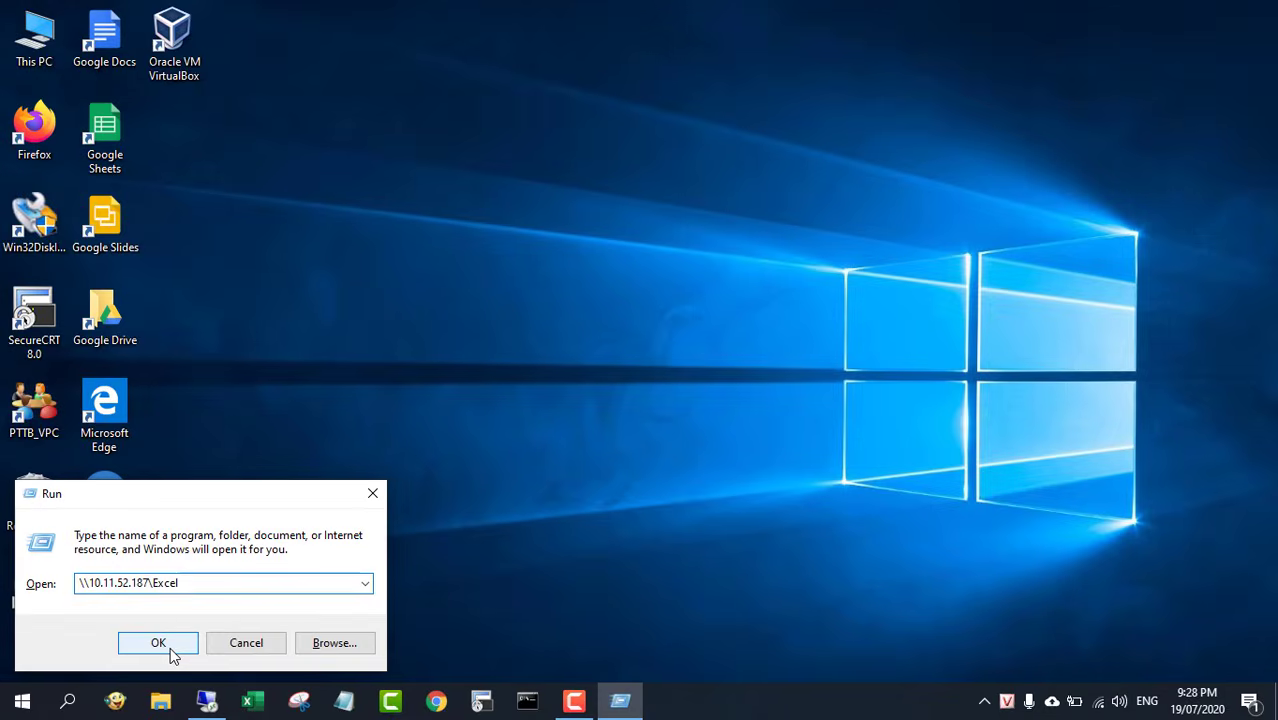
click(445, 535)
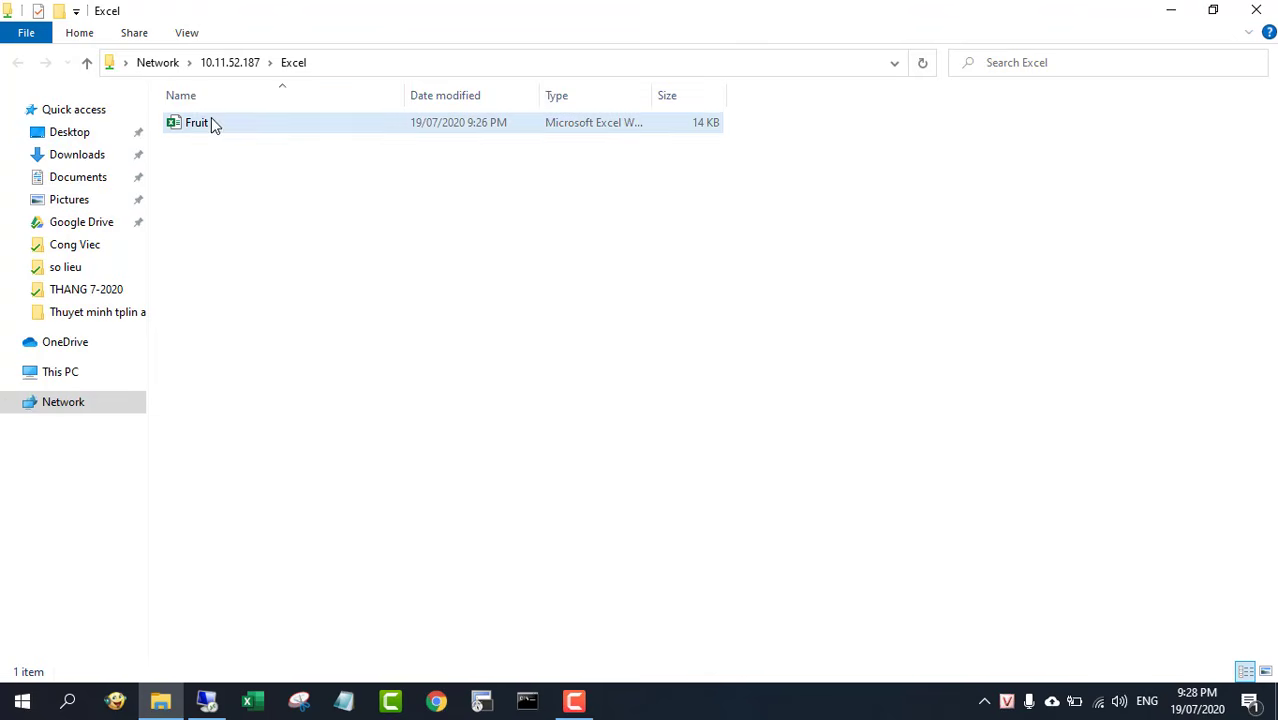
Open the Fruit workbook from the shared Excel network folder and select the empty cell A7.
click(211, 122)
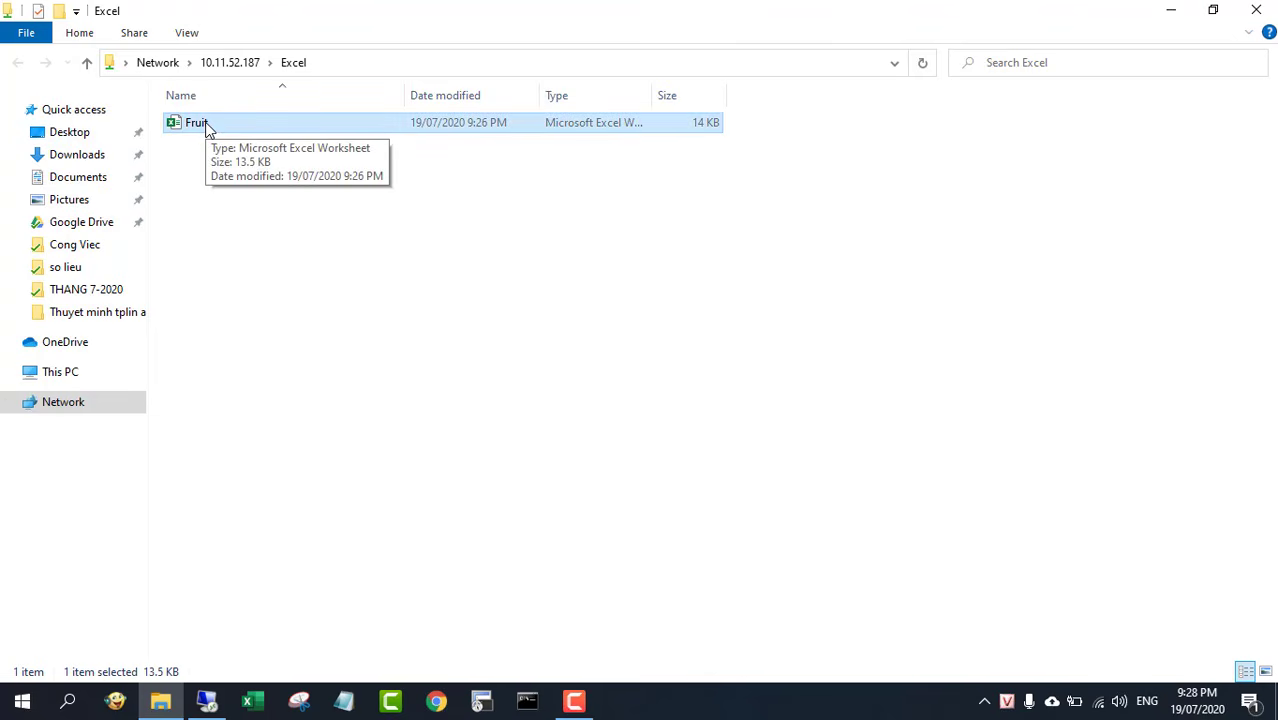
double_click(205, 124)
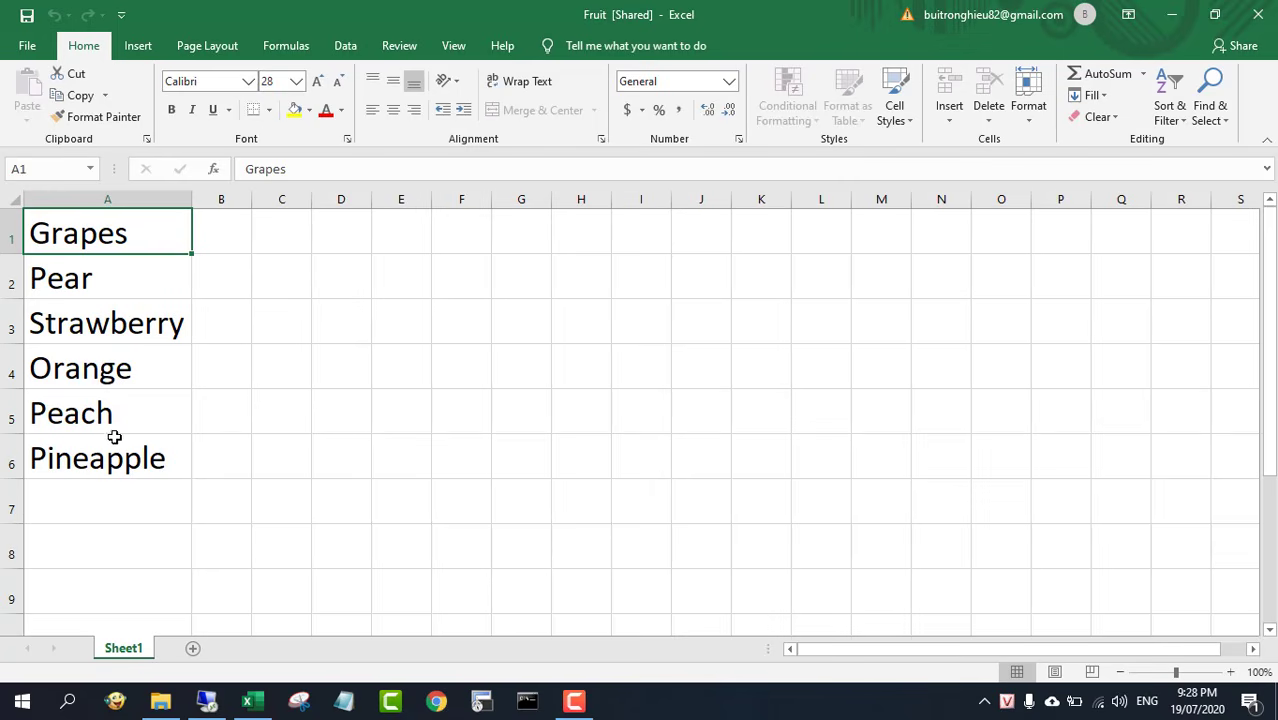
click(110, 497)
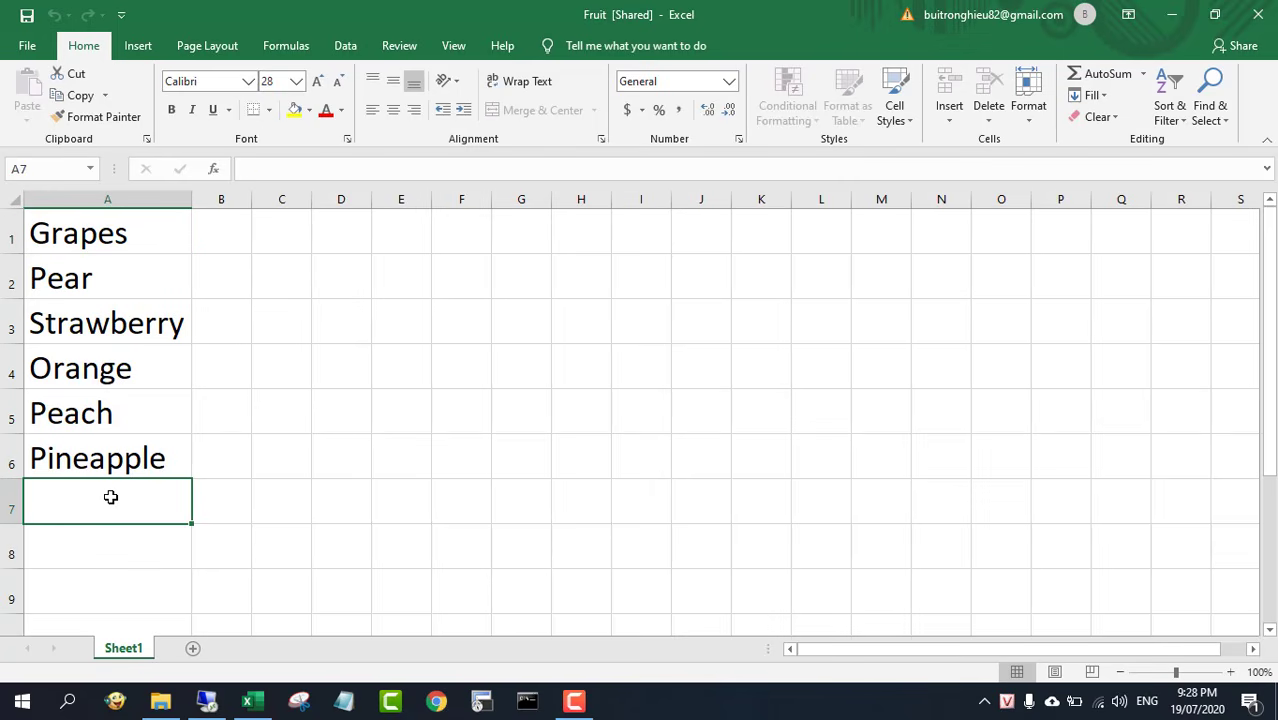
Close the network folder window and show the remote session's Fruit workbook side by side with the local one, selecting its empty cell A7.
click(1214, 14)
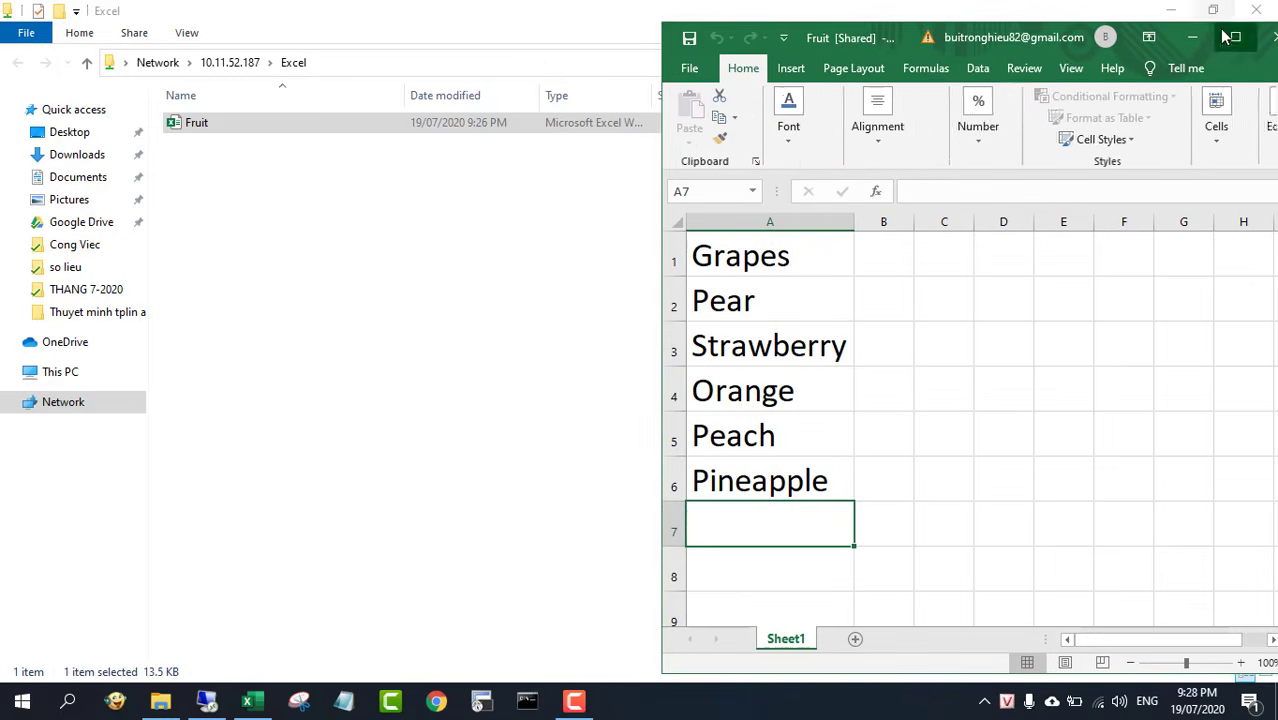
click(548, 32)
click(1268, 9)
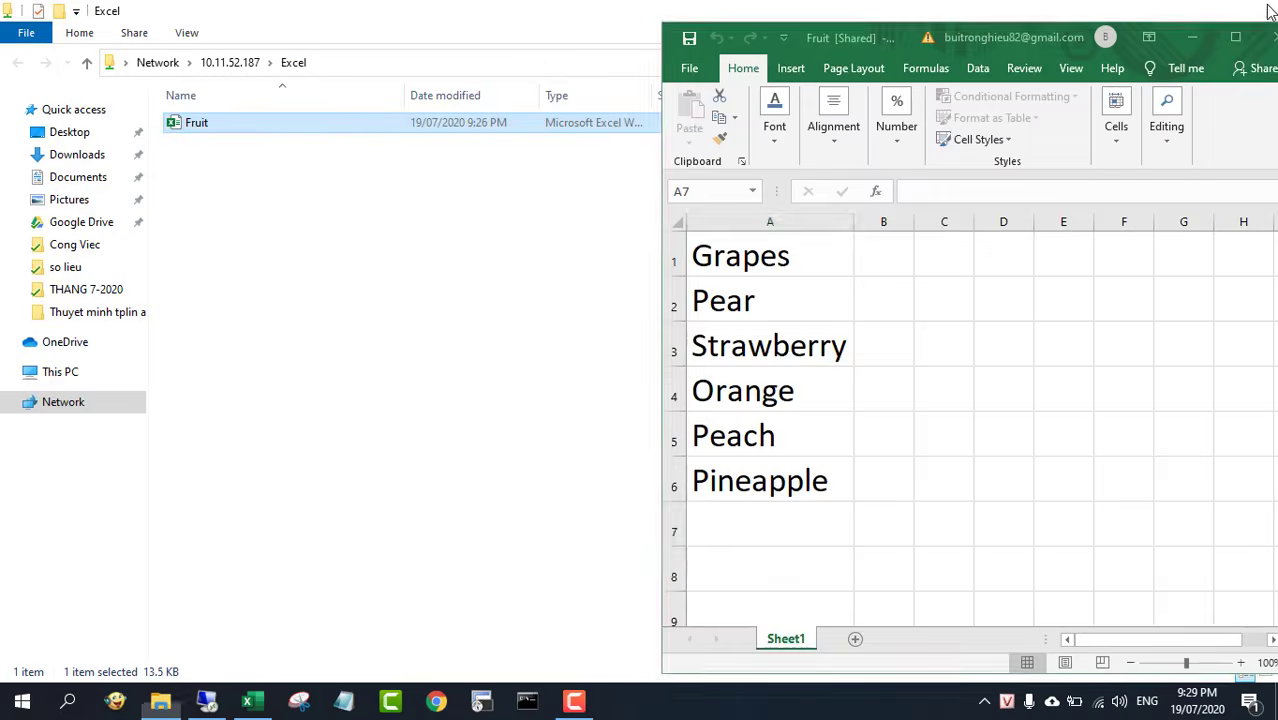
click(208, 703)
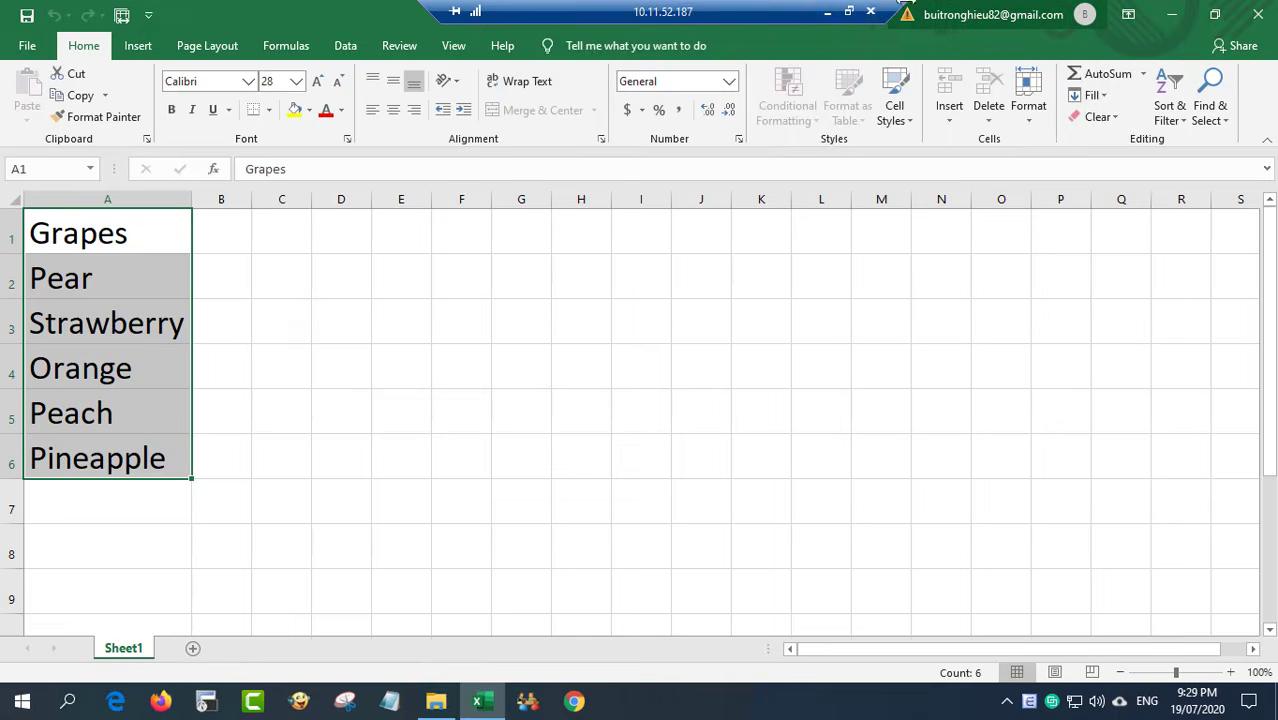
click(851, 13)
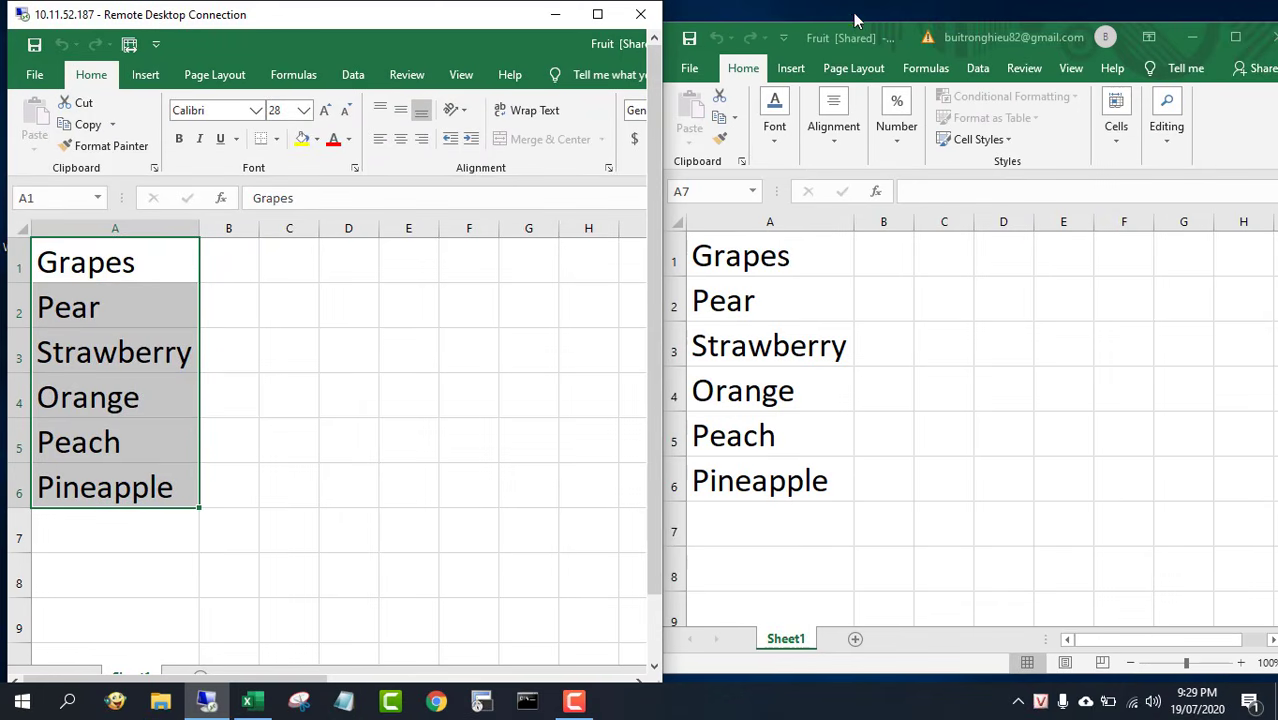
click(130, 369)
click(138, 524)
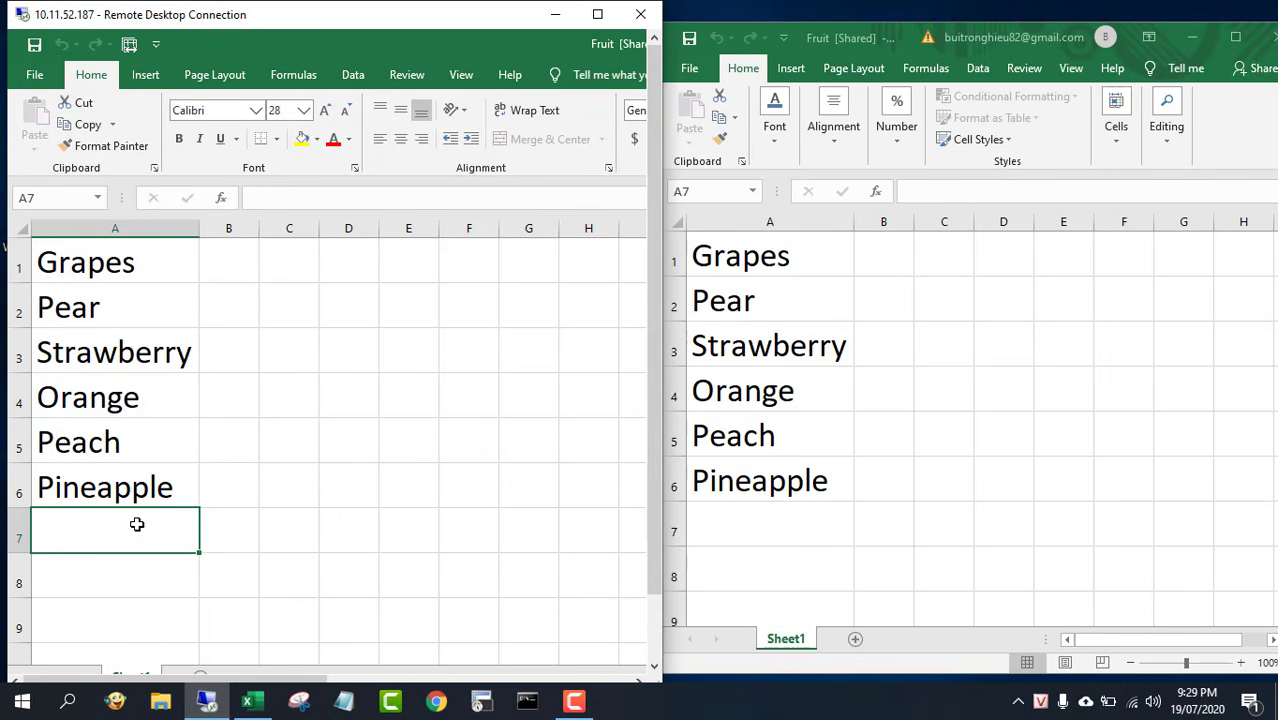
Enter Apple in cell A7 of the local computer's Fruit workbook and save the workbook.
click(893, 262)
text(Apple)
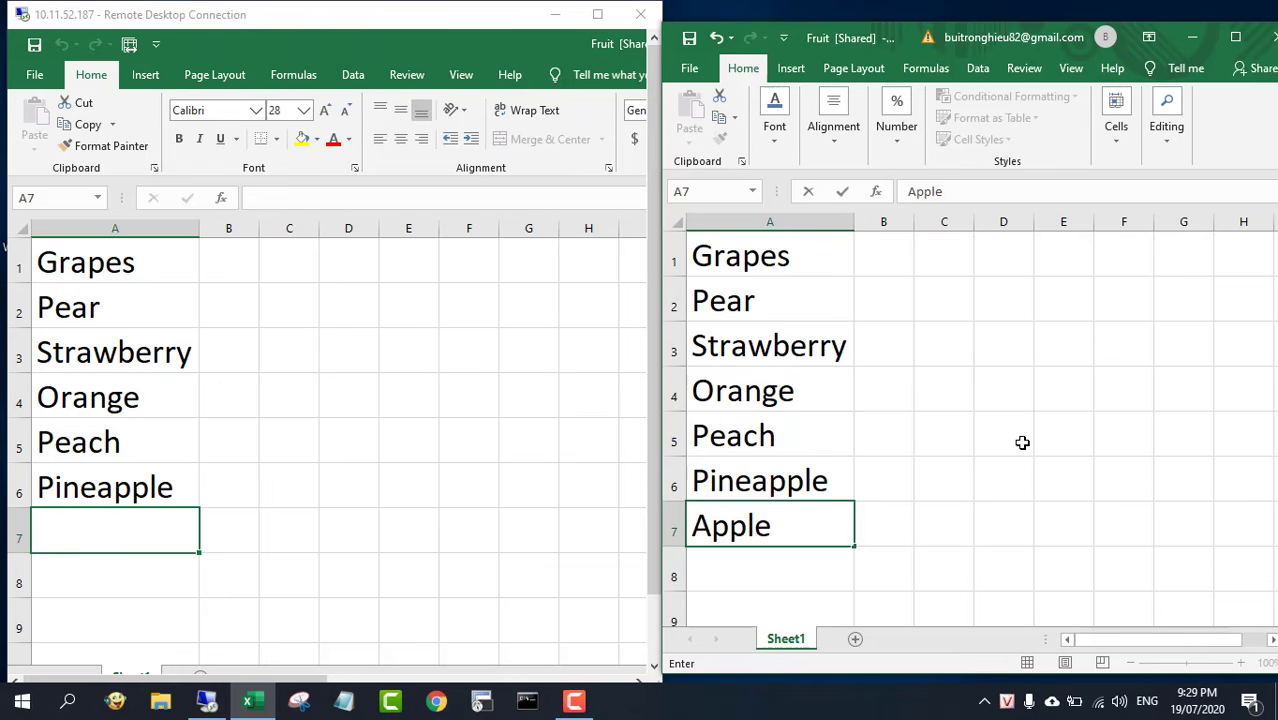
click(867, 448)
click(689, 44)
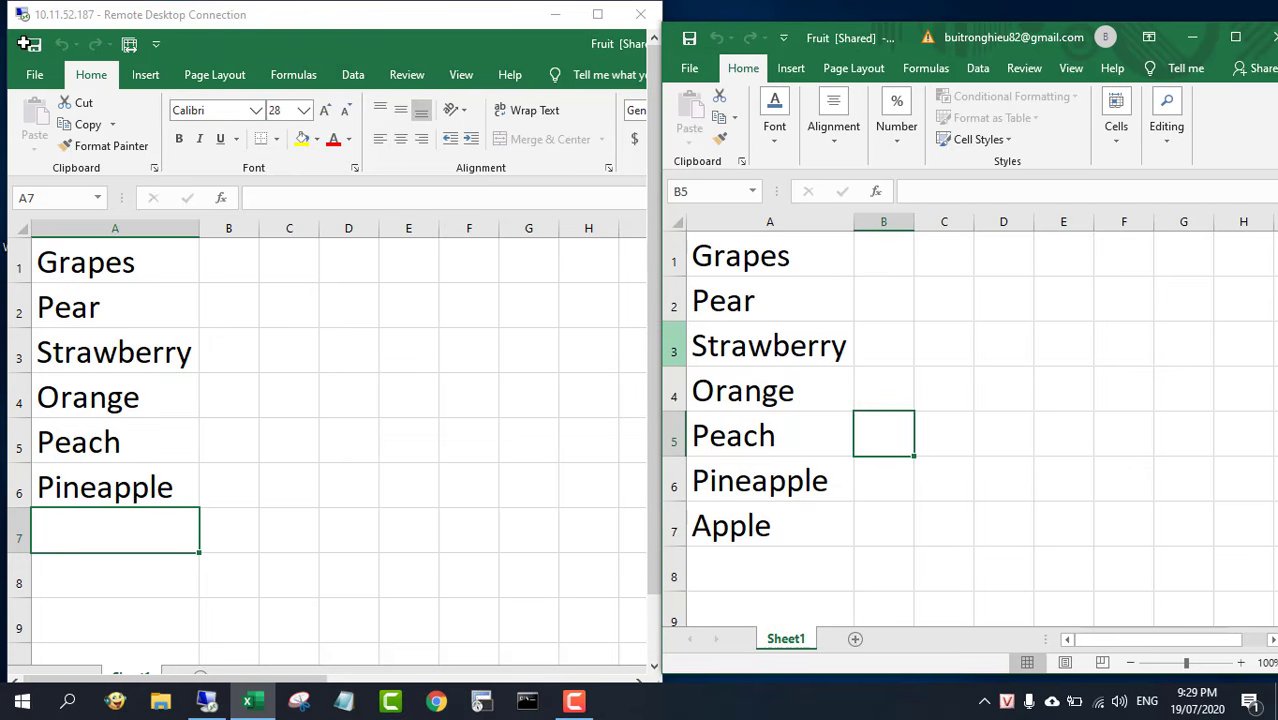
Save the Fruit workbook in the remote session to pull in the other computer's edits, and acknowledge the update notice.
click(222, 331)
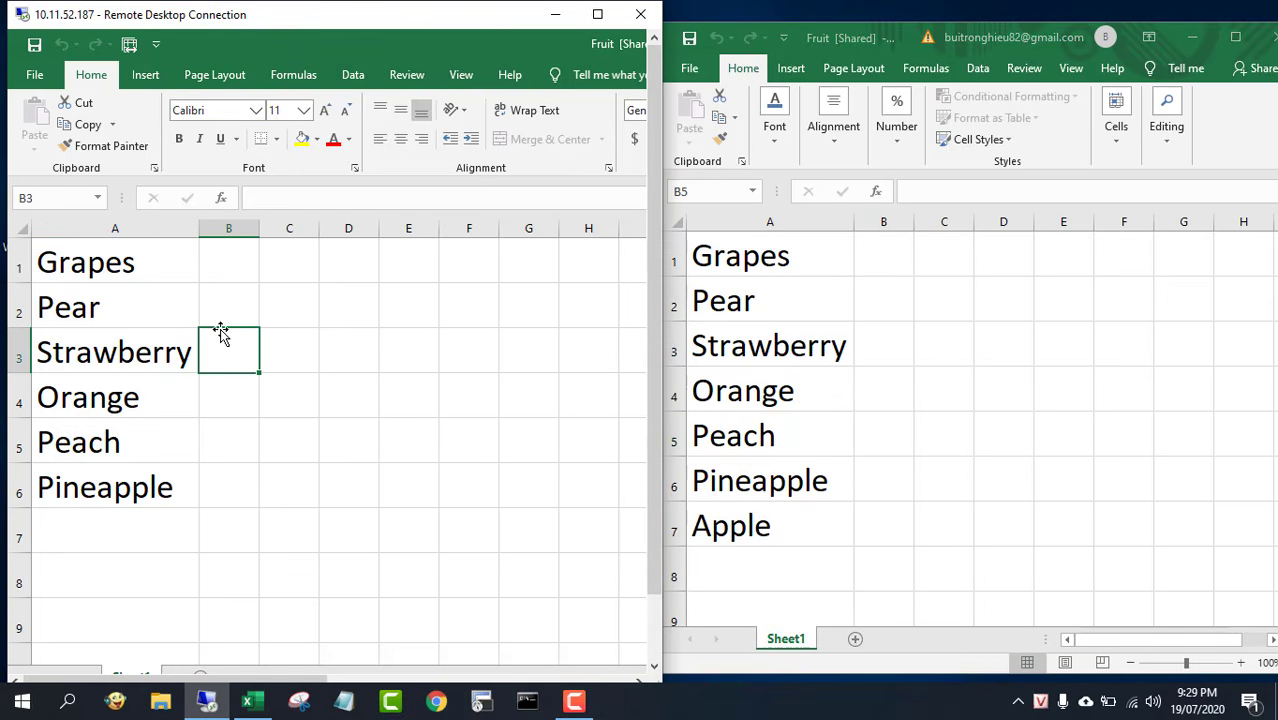
click(33, 46)
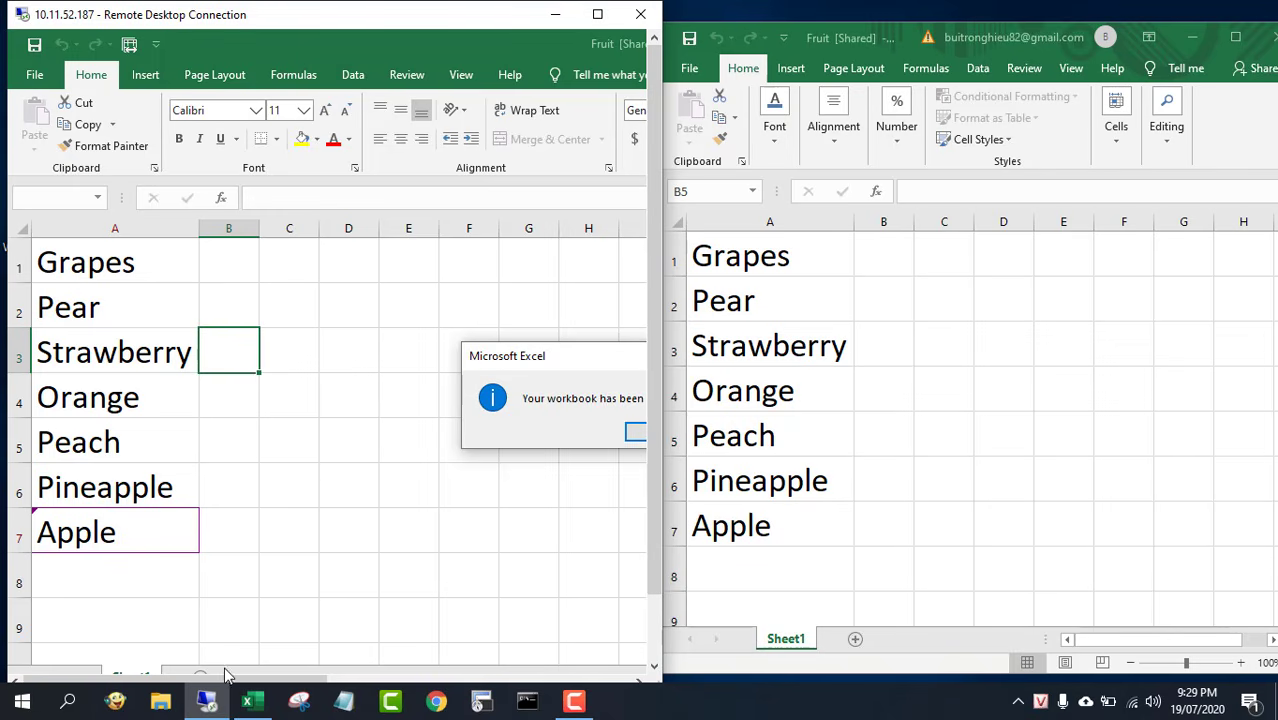
scroll(655, 398, down, 1)
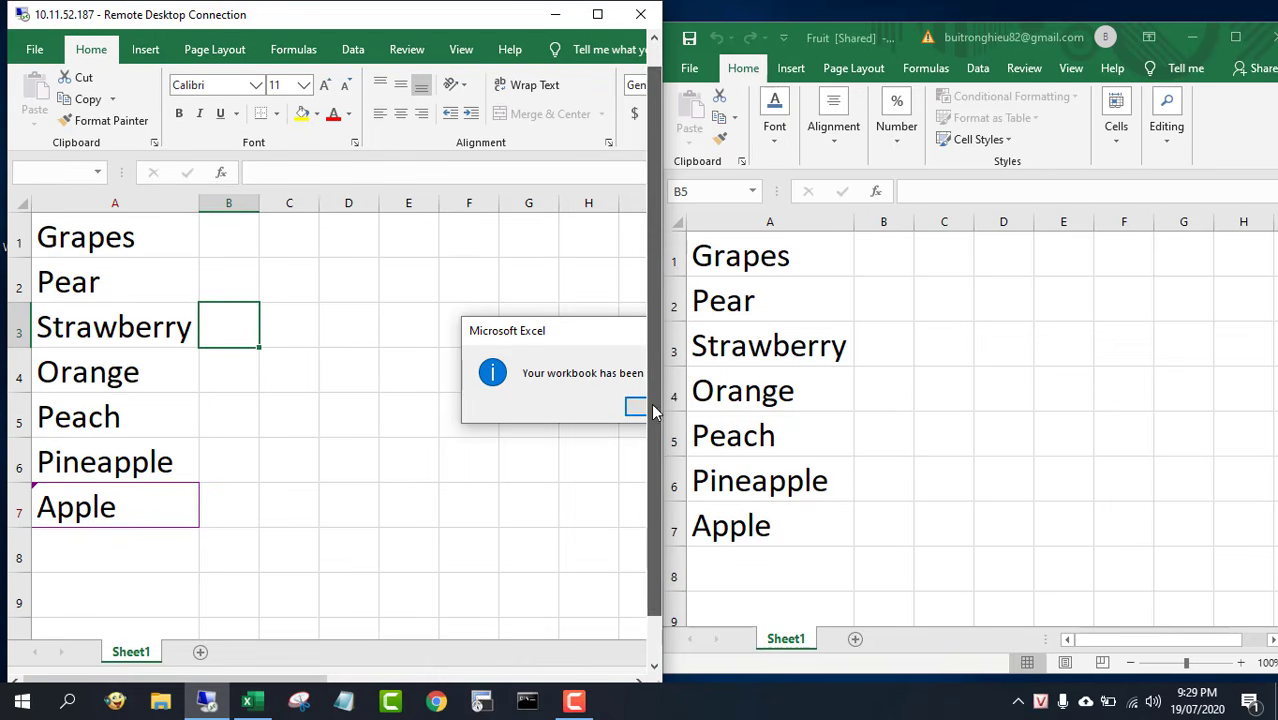
drag(190, 688, 332, 690)
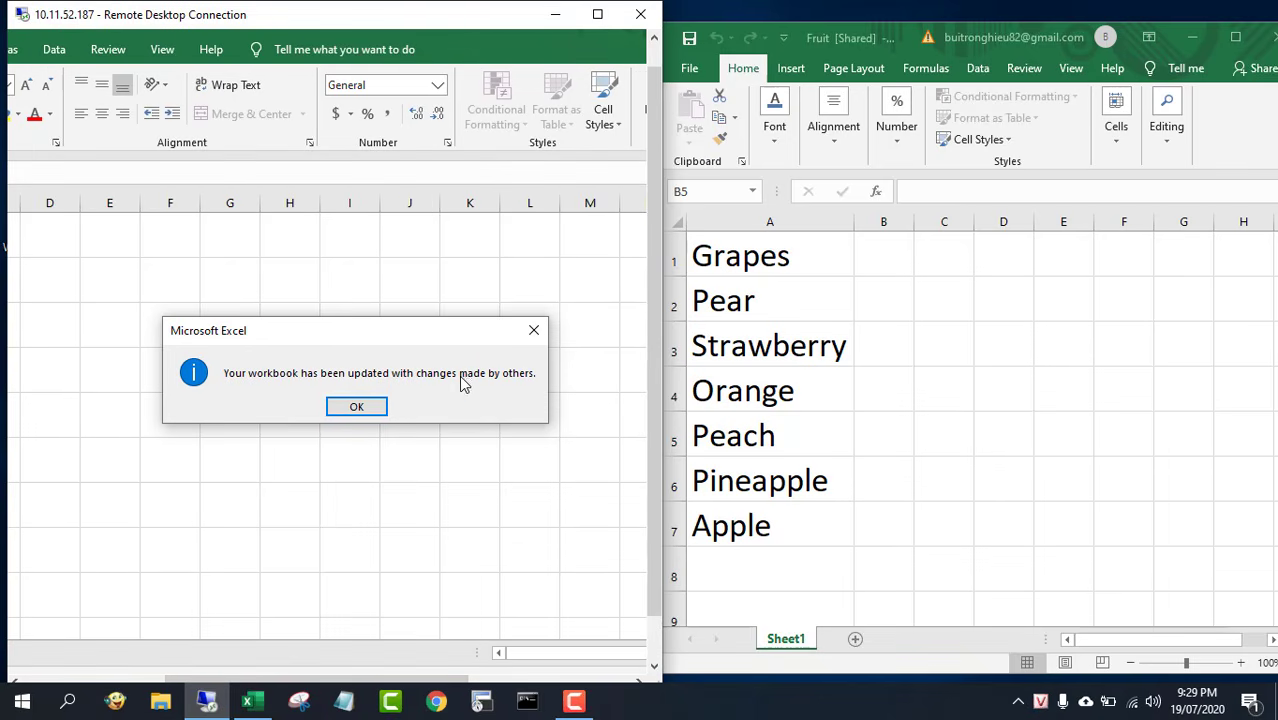
click(374, 410)
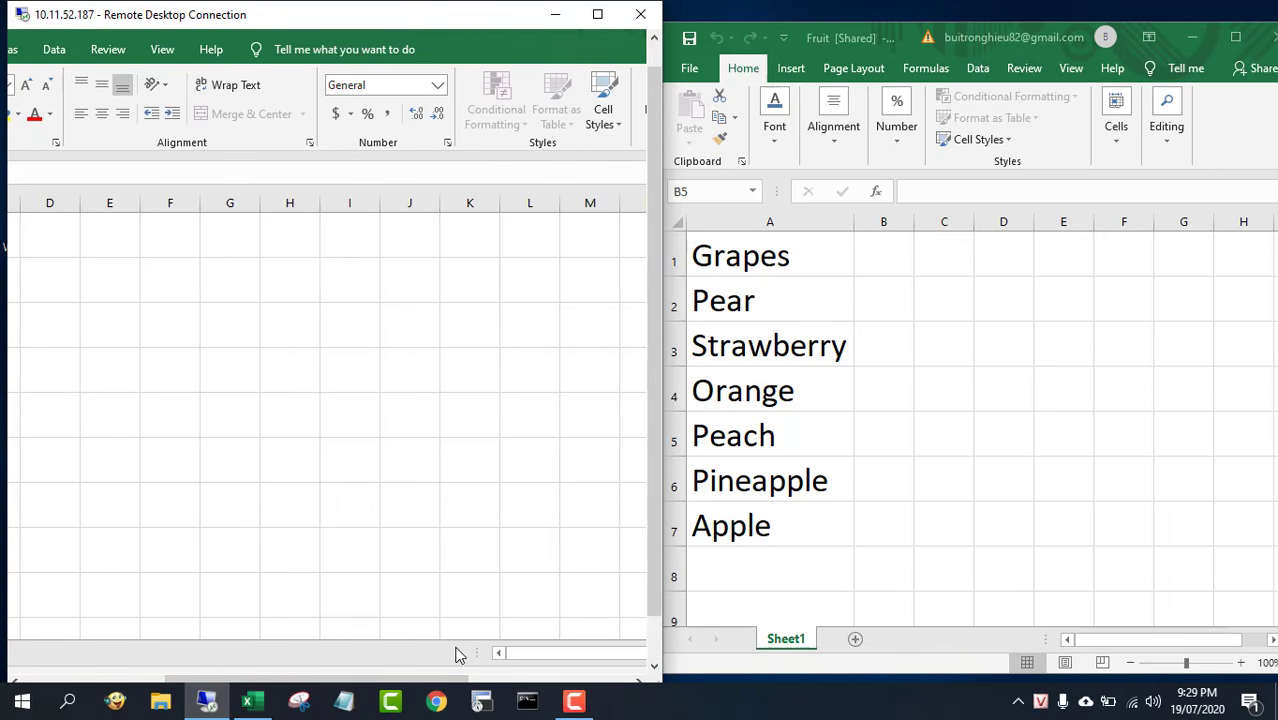
Examine the entry in cell A7 of the remote session's workbook and its change note.
drag(448, 686, 303, 690)
click(100, 507)
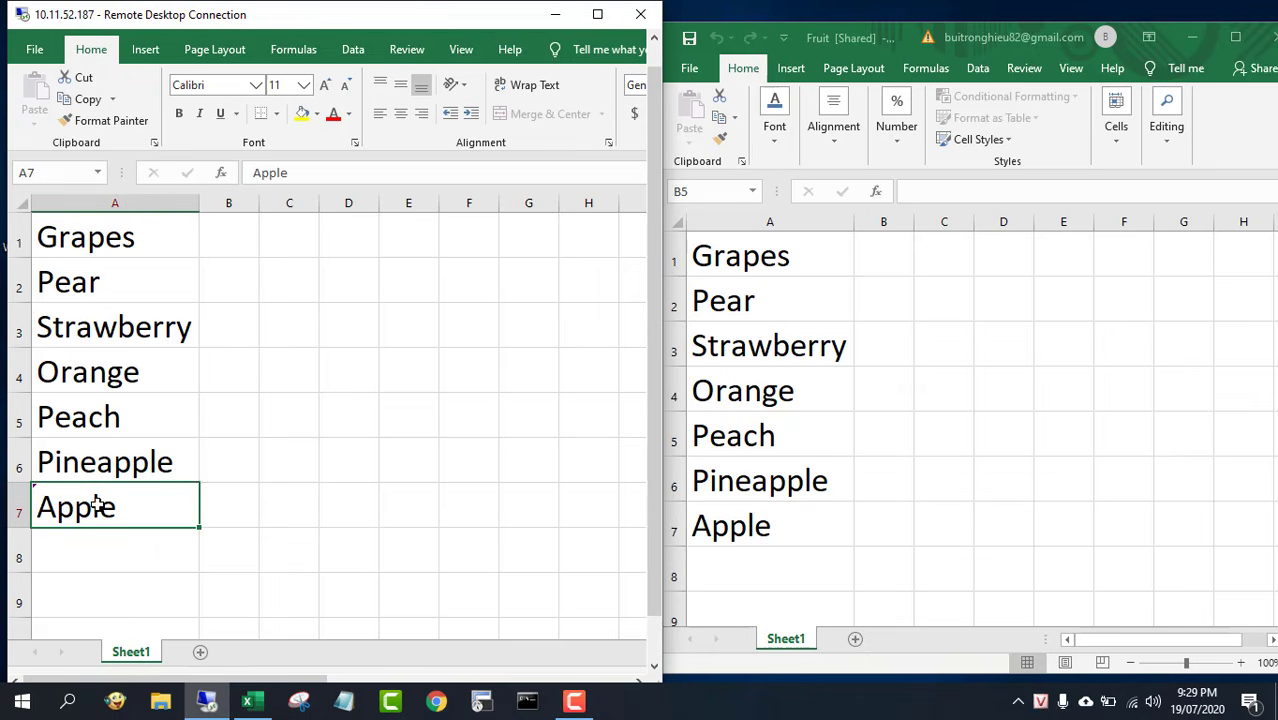
mouse_move(177, 500)
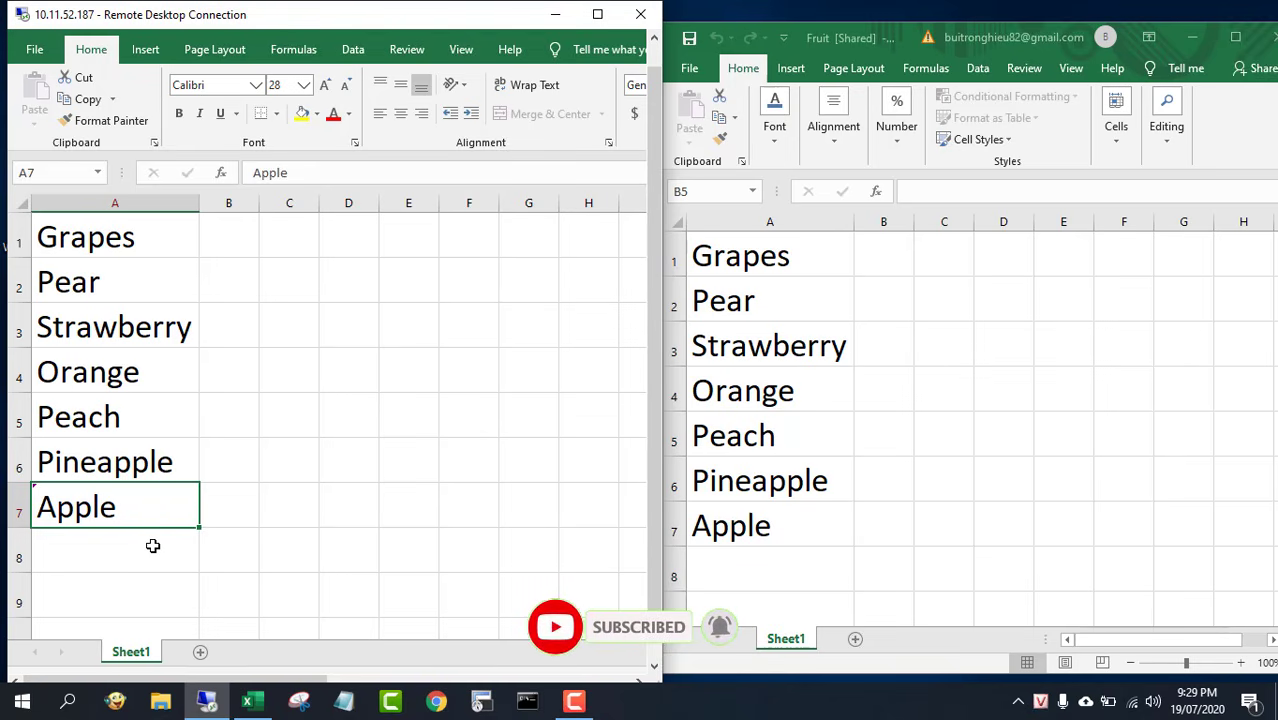
Enter Banana in cell A8 of the remote session's Fruit workbook and save the workbook.
click(152, 545)
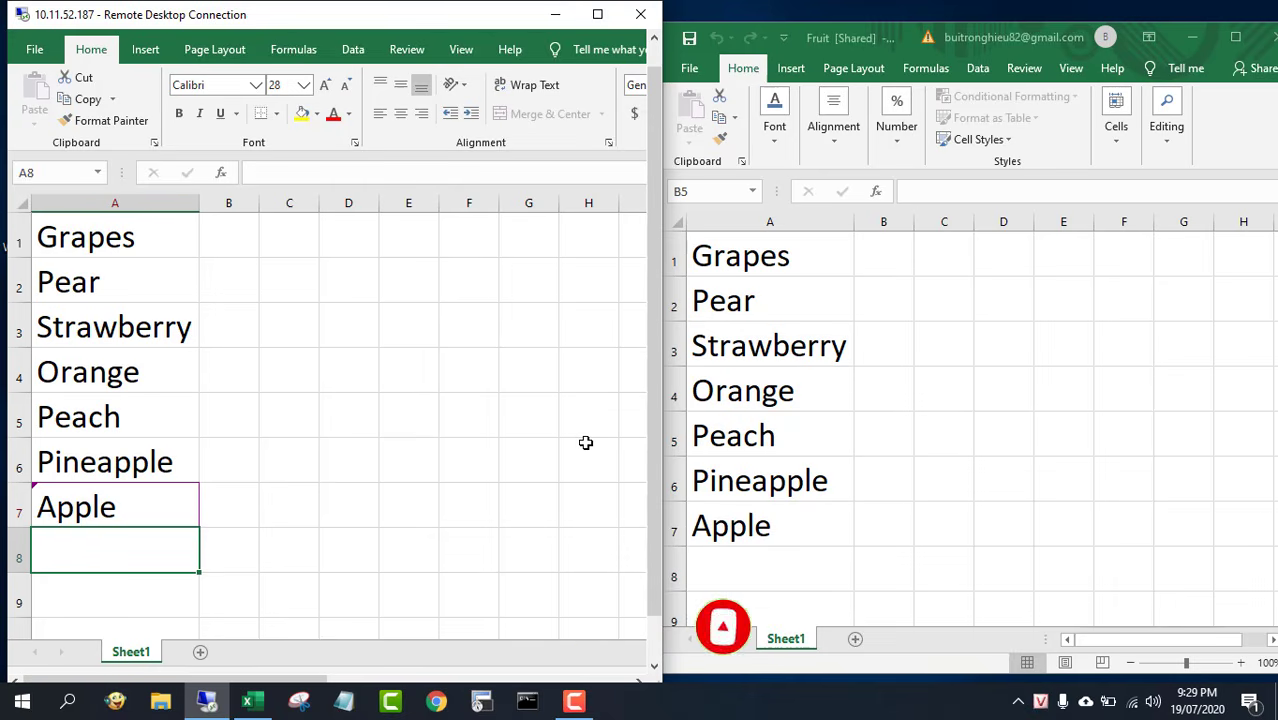
text(Banana)
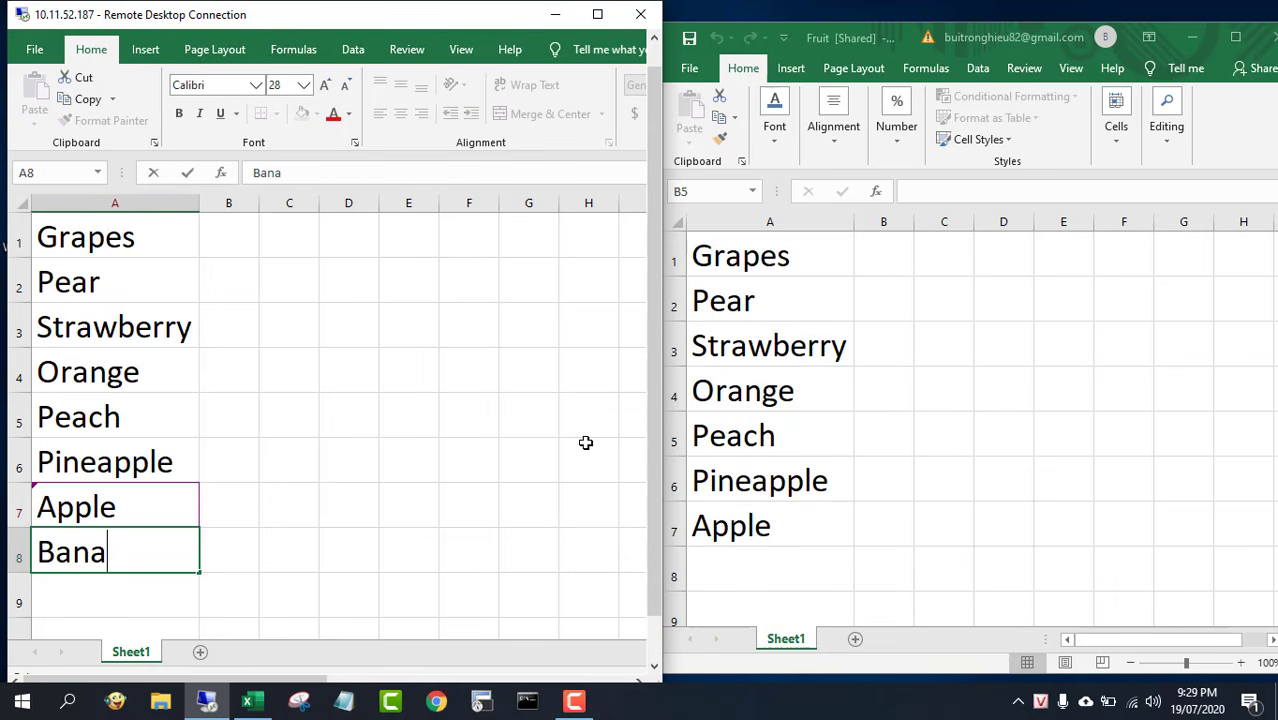
click(354, 488)
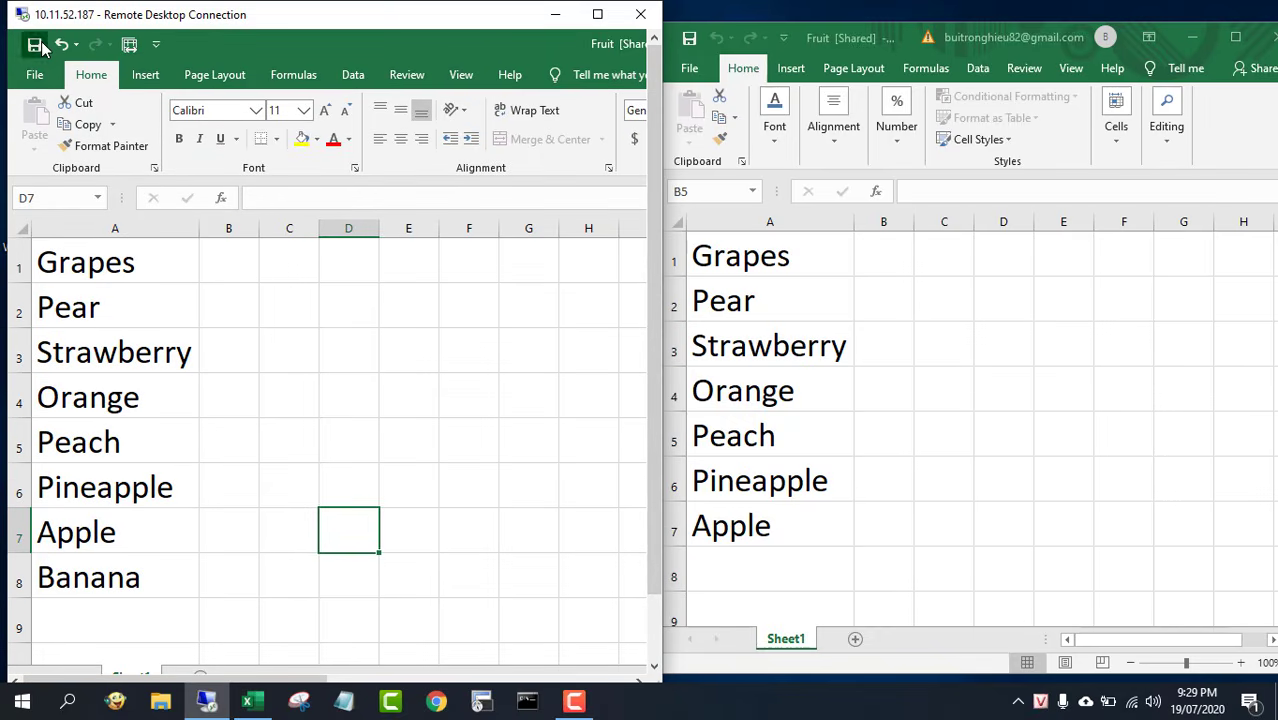
Save the local computer's Fruit workbook to load the remote edits, and dismiss the update notice.
click(919, 434)
click(920, 328)
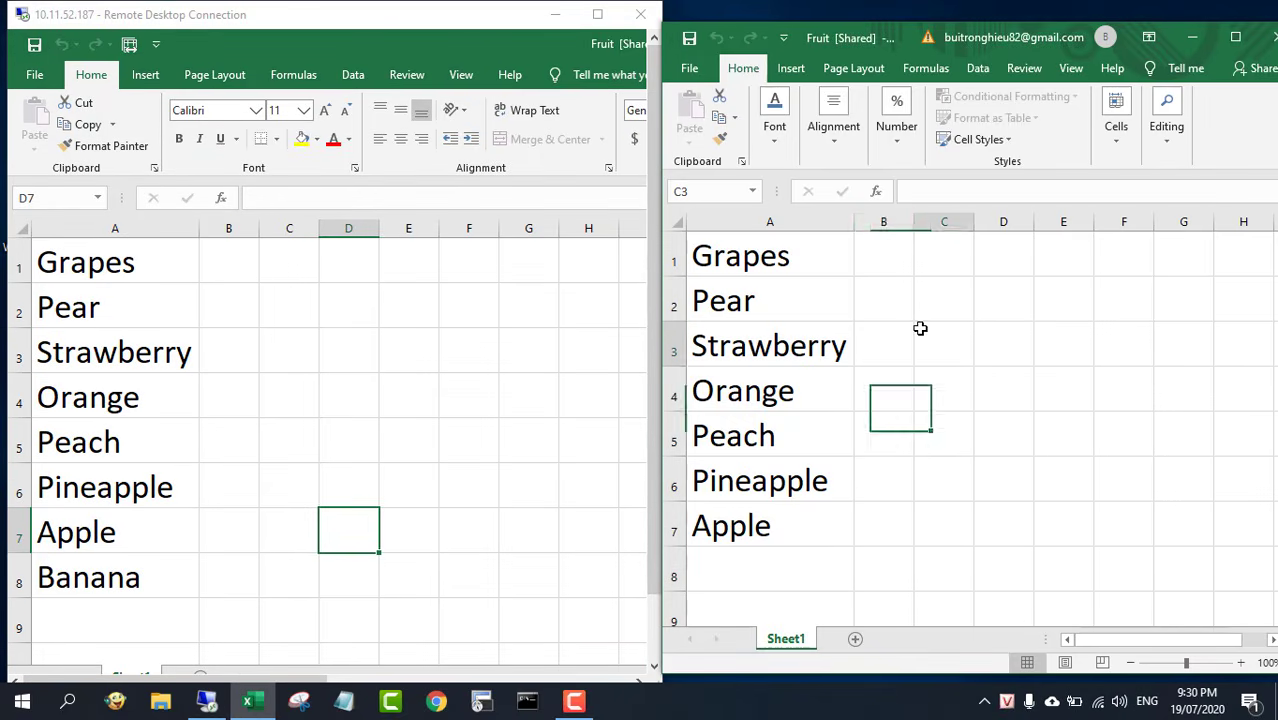
click(690, 40)
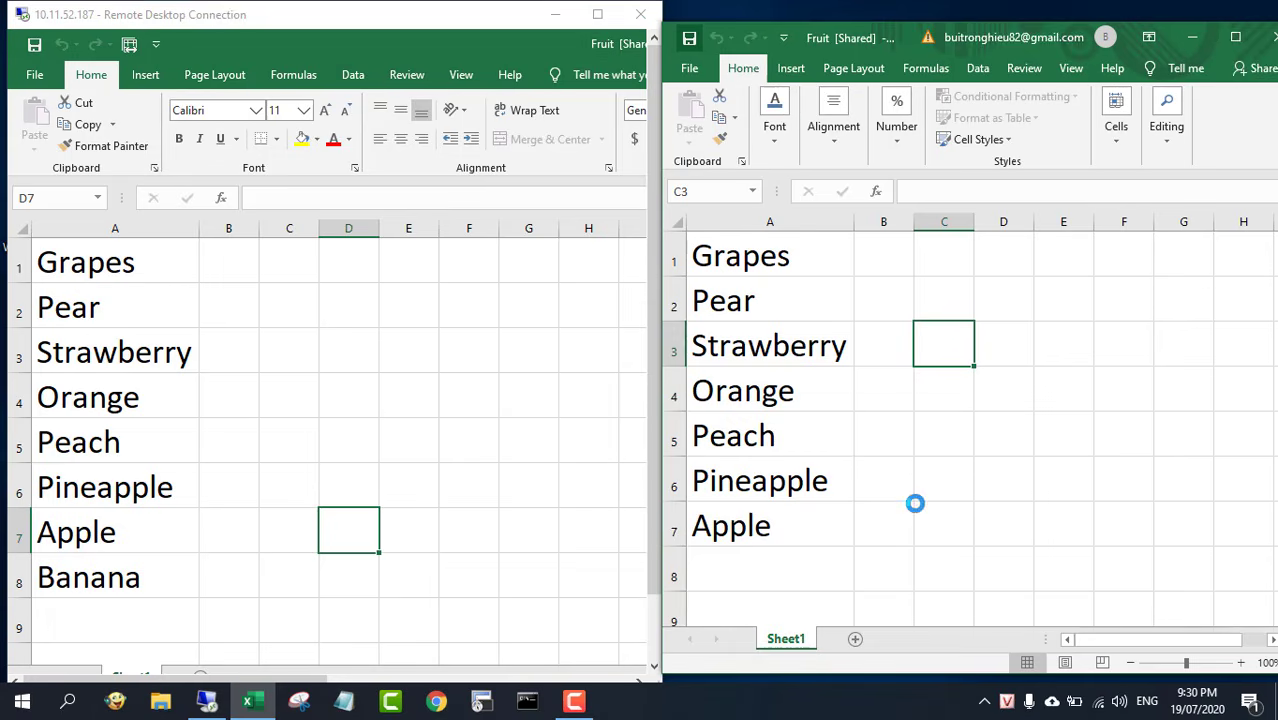
click(648, 403)
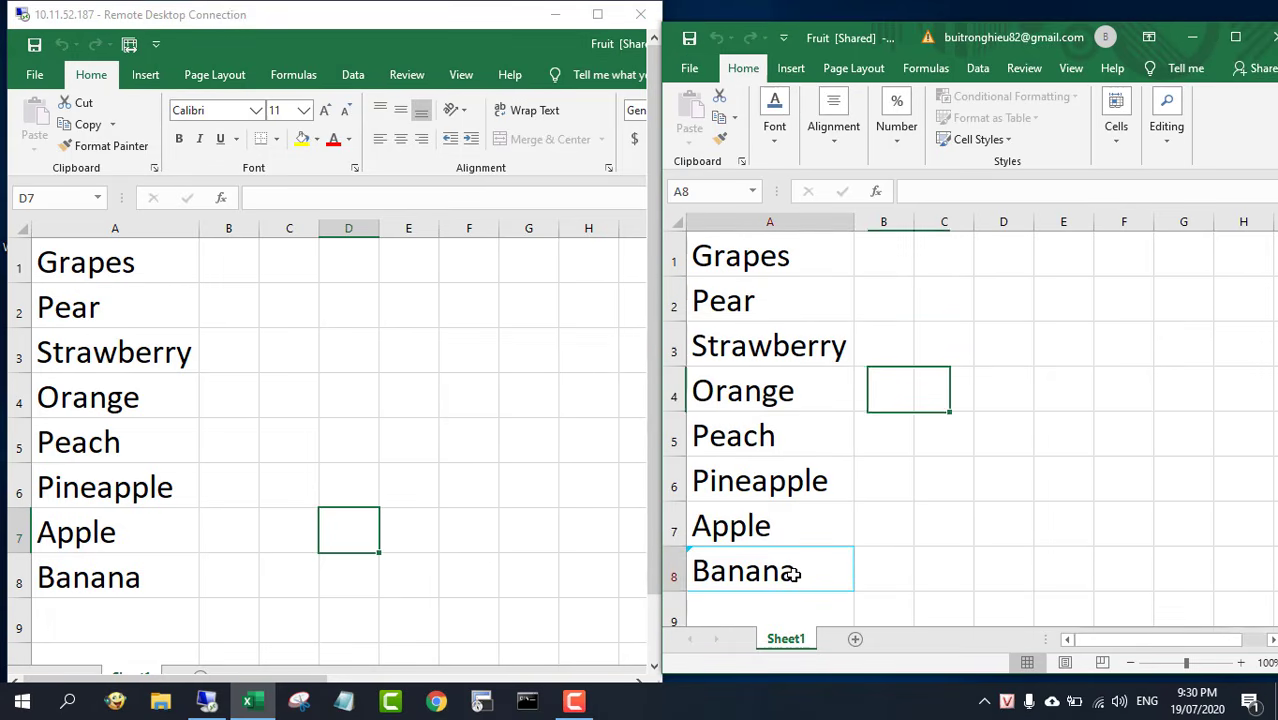
Examine the change note on cell A8 of the local workbook and select cell A7.
click(780, 570)
mouse_move(844, 570)
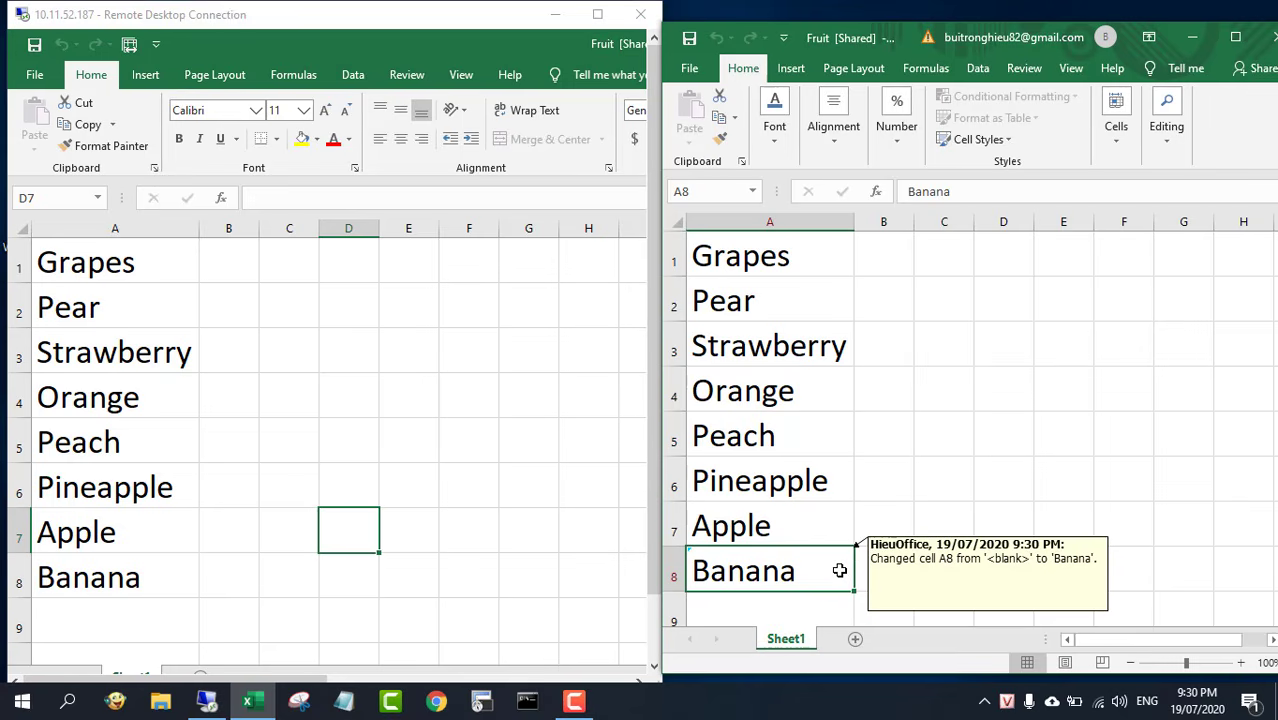
click(797, 530)
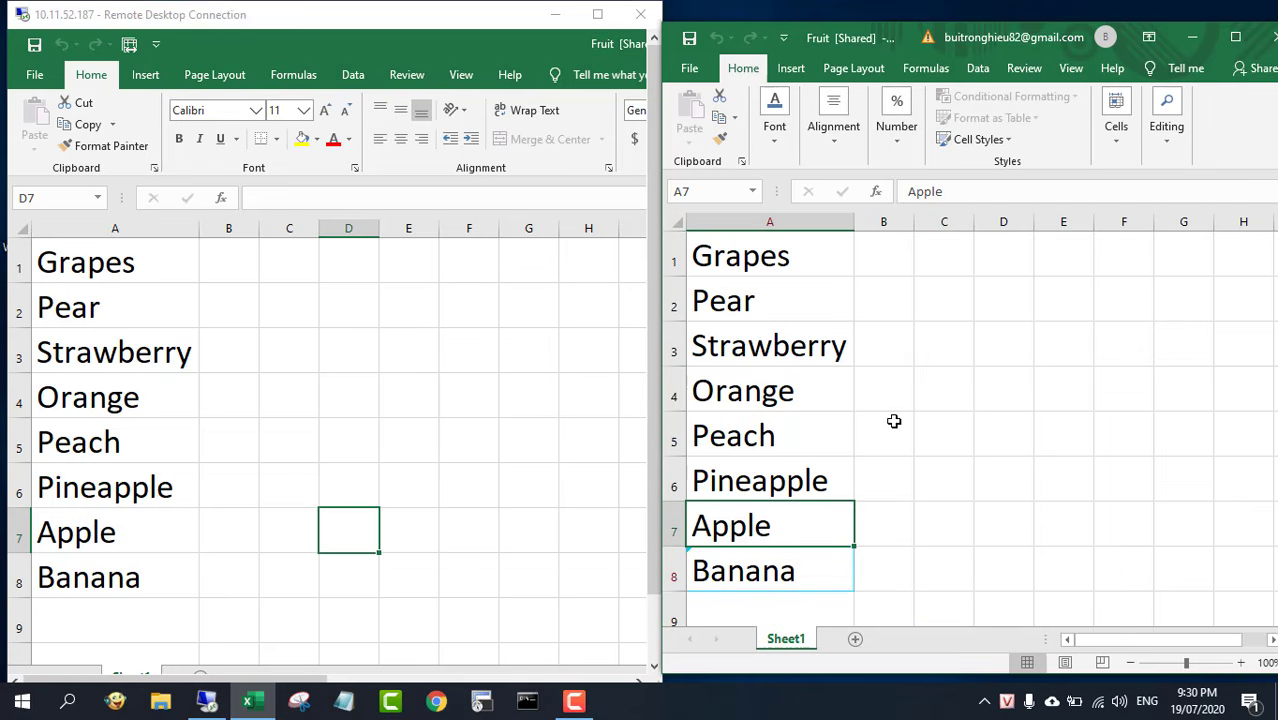